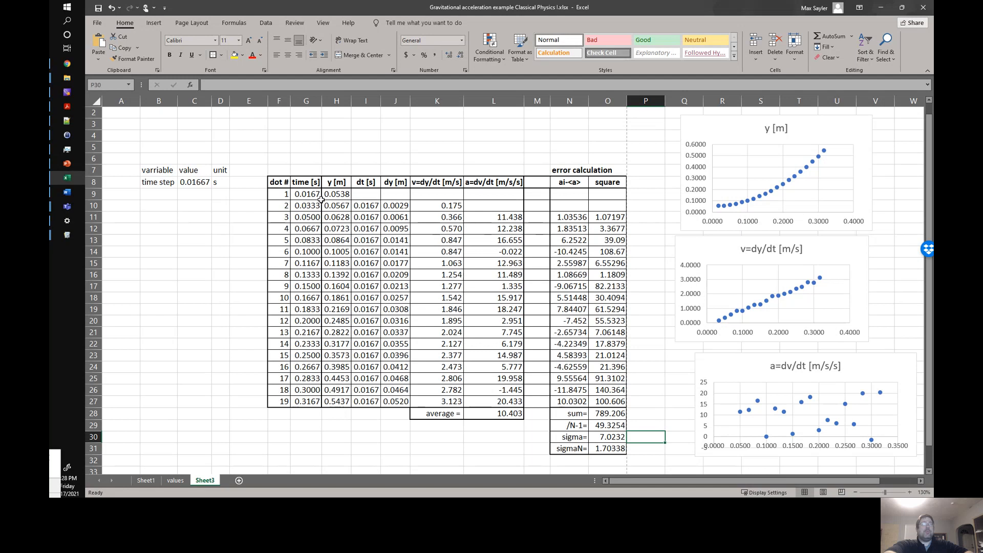
# Step: Copy the 19 time values from G9:G27 of the Excel sheet into the X column of the Logger Pro data set
pyautogui.moveTo(307, 194); pyautogui.dragTo(316, 400)
pyautogui.hotkey('ctrl', 'c')
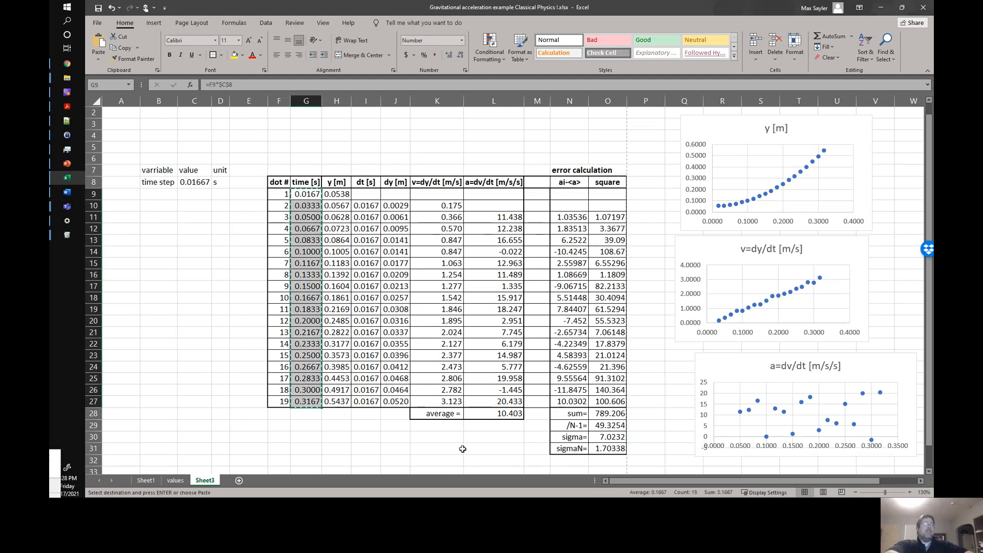
pyautogui.hotkey('alt', 'Tab')
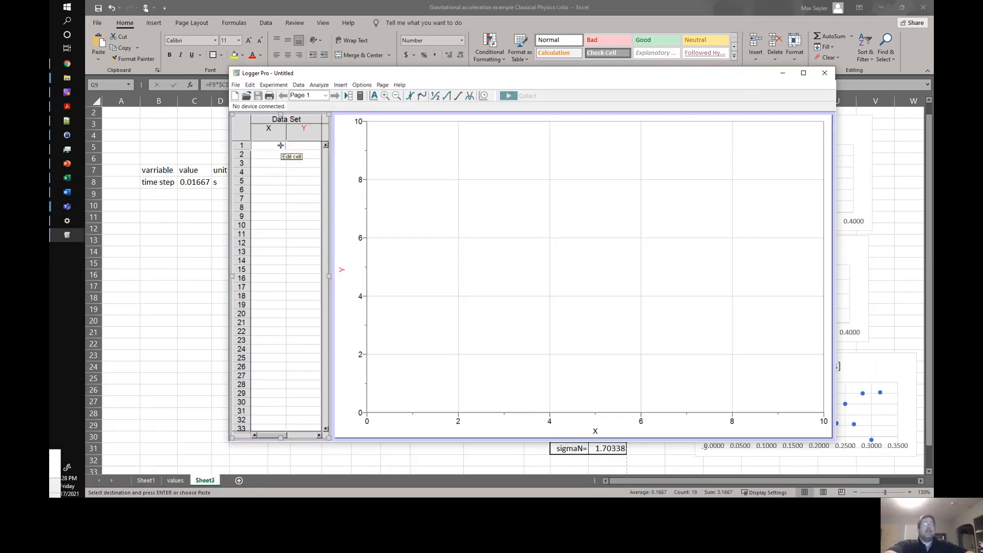
pyautogui.click(281, 146)
pyautogui.hotkey('ctrl', 'v')
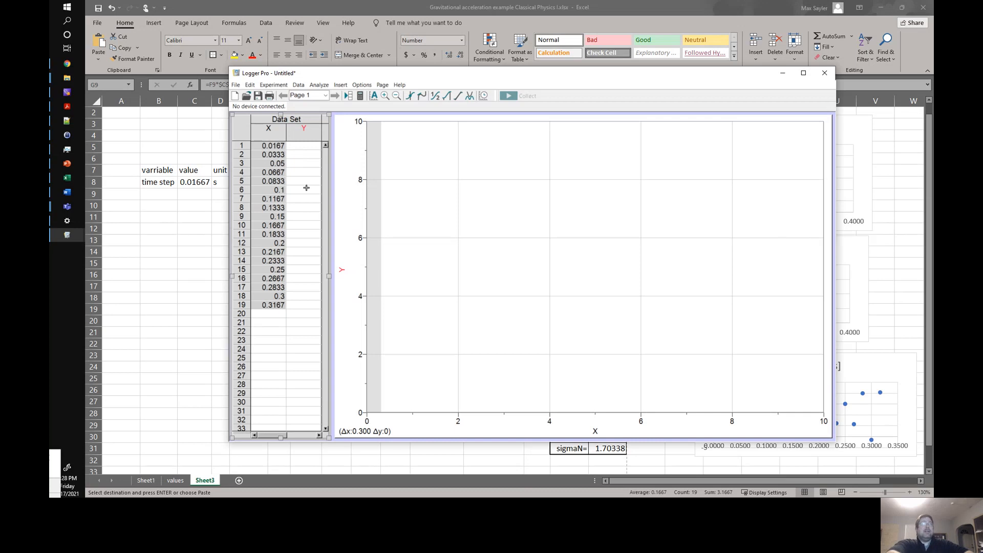
# Step: Copy the y [m] values from H9:H27 of the Excel sheet into the Y column of the Logger Pro data set
pyautogui.click(303, 148)
pyautogui.moveTo(316, 73); pyautogui.dragTo(510, 95)
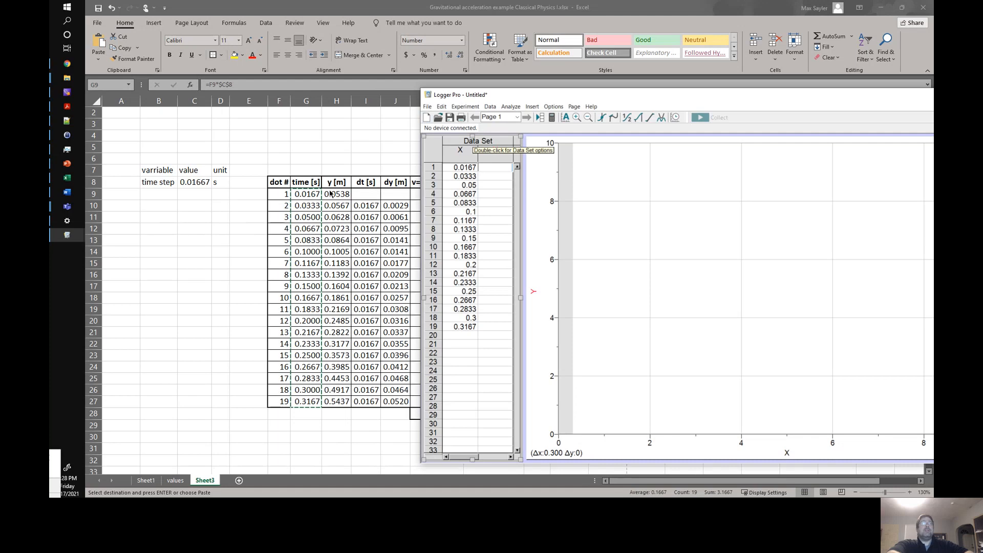
pyautogui.moveTo(331, 193); pyautogui.dragTo(329, 402)
pyautogui.hotkey('ctrl', 'c')
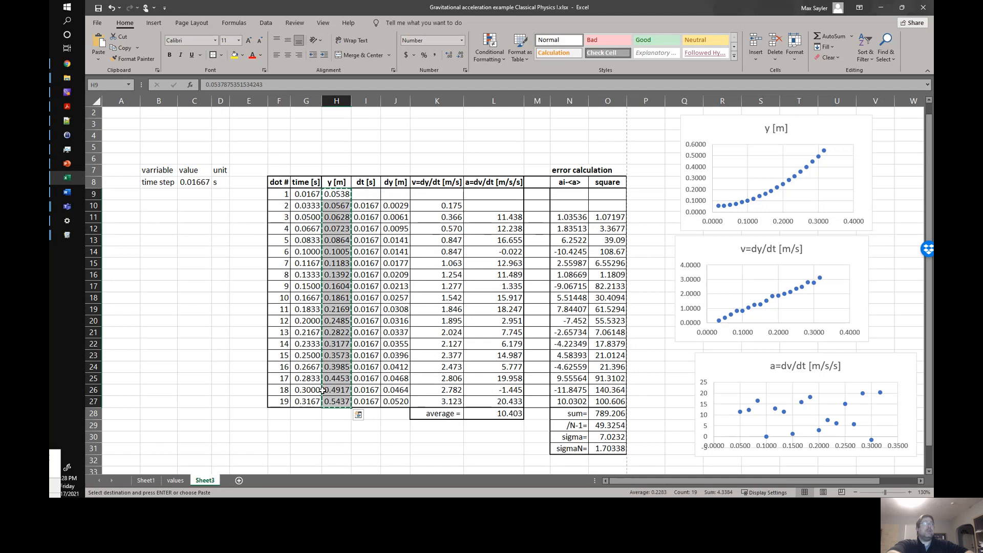
pyautogui.click(67, 235)
pyautogui.click(154, 225)
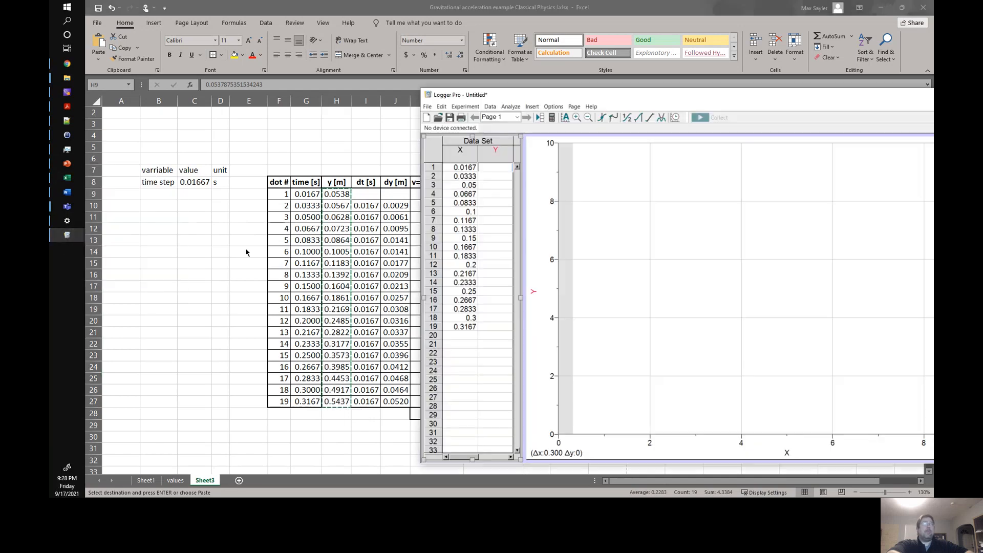
pyautogui.click(496, 170)
pyautogui.hotkey('ctrl', 'v')
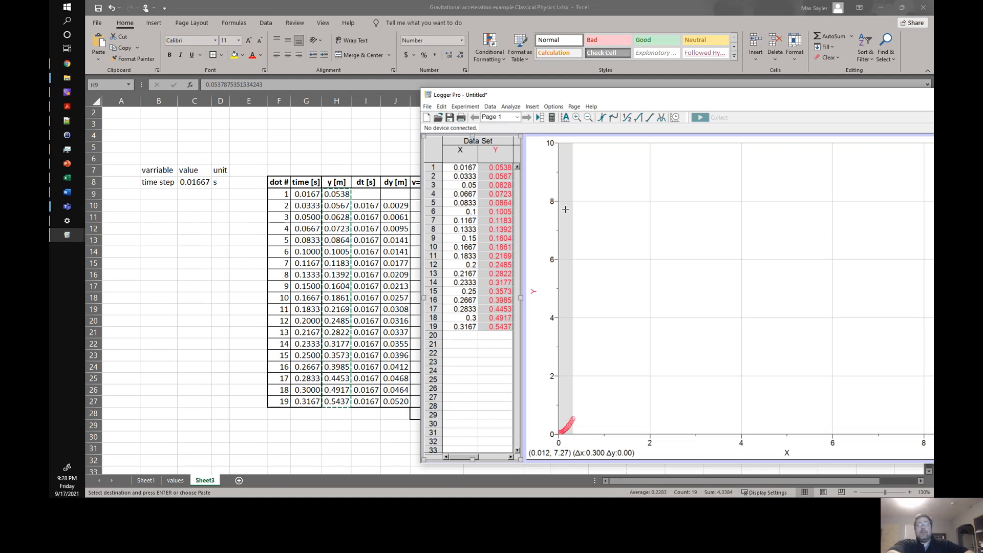
# Step: Autoscale the graph so its axes fit the plotted data, and clear the range selection
pyautogui.moveTo(610, 91); pyautogui.dragTo(451, 80)
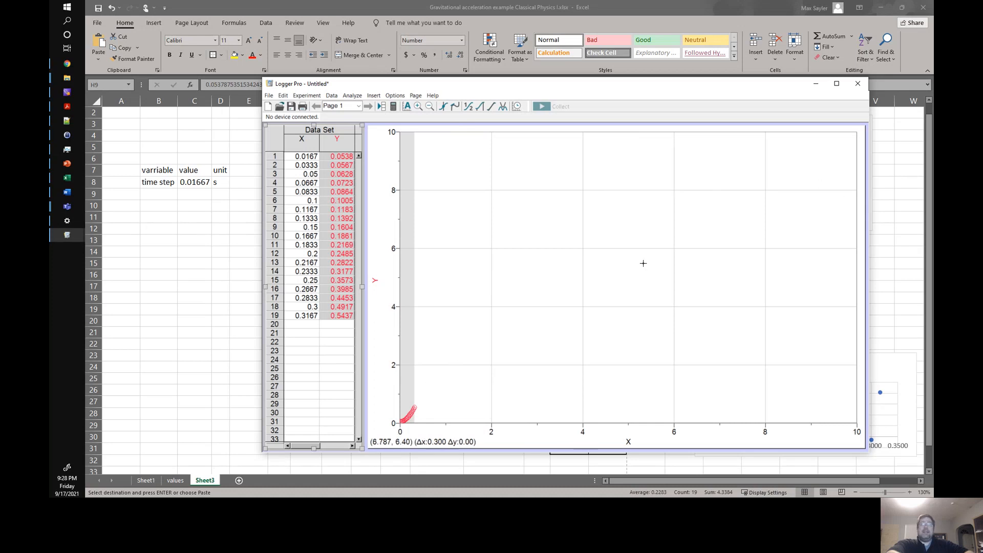
pyautogui.rightClick(404, 398)
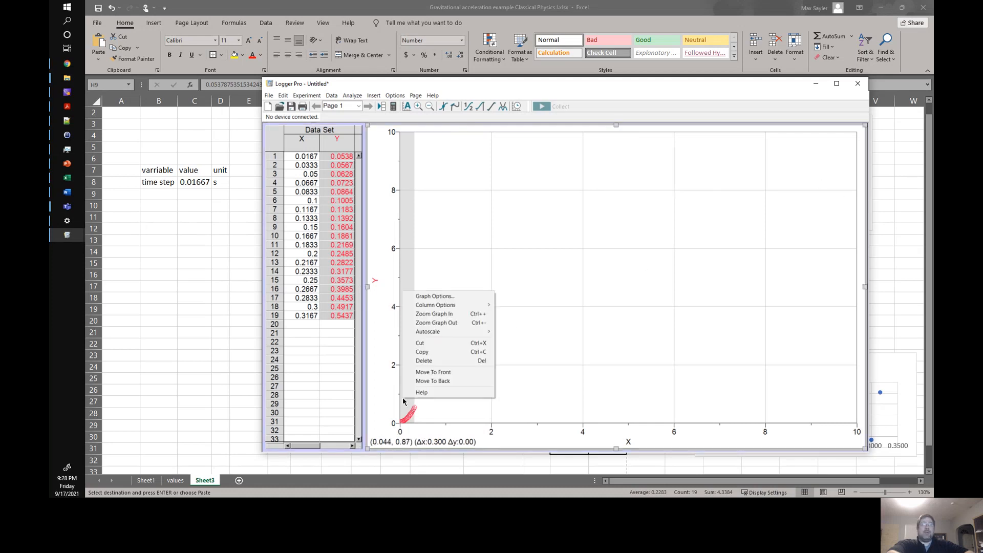
pyautogui.moveTo(437, 332)
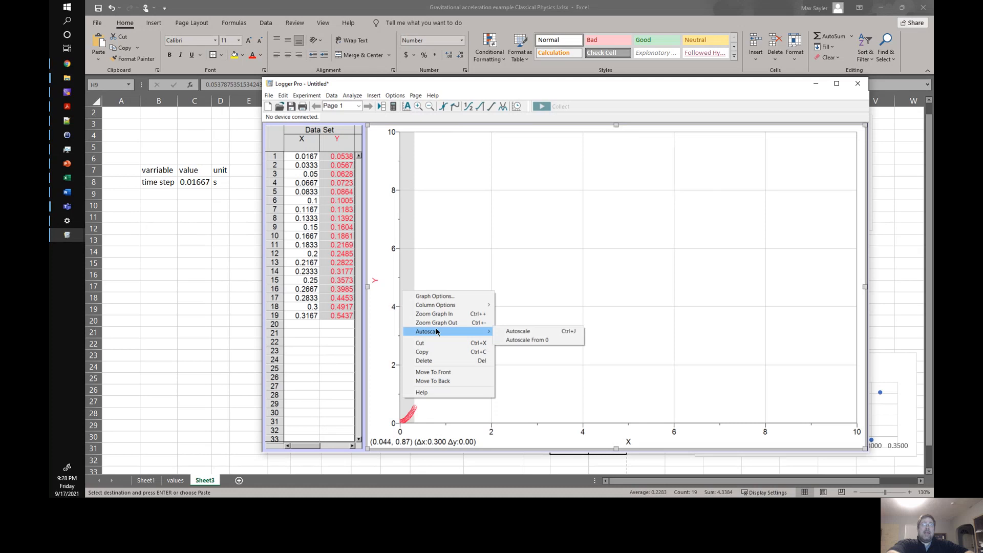
pyautogui.click(517, 336)
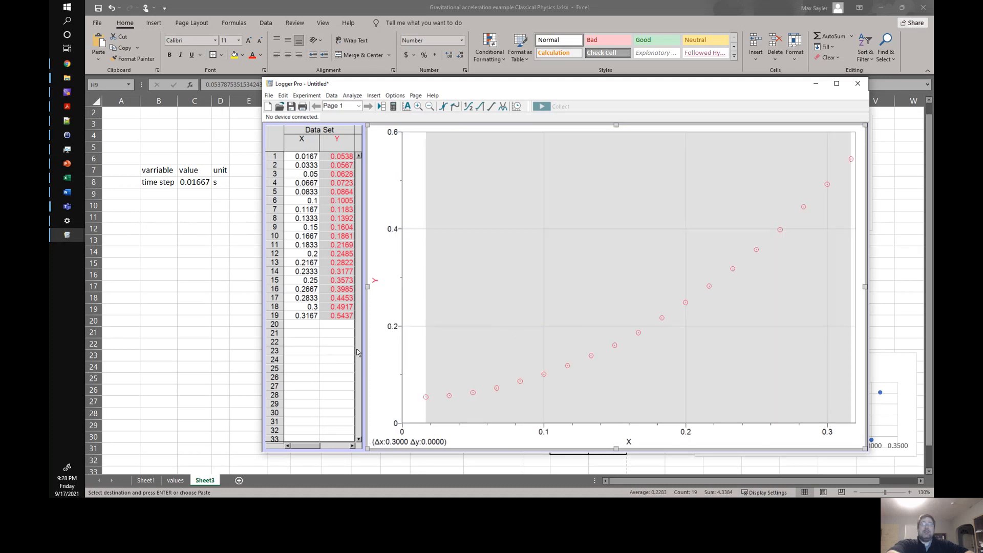
pyautogui.click(413, 376)
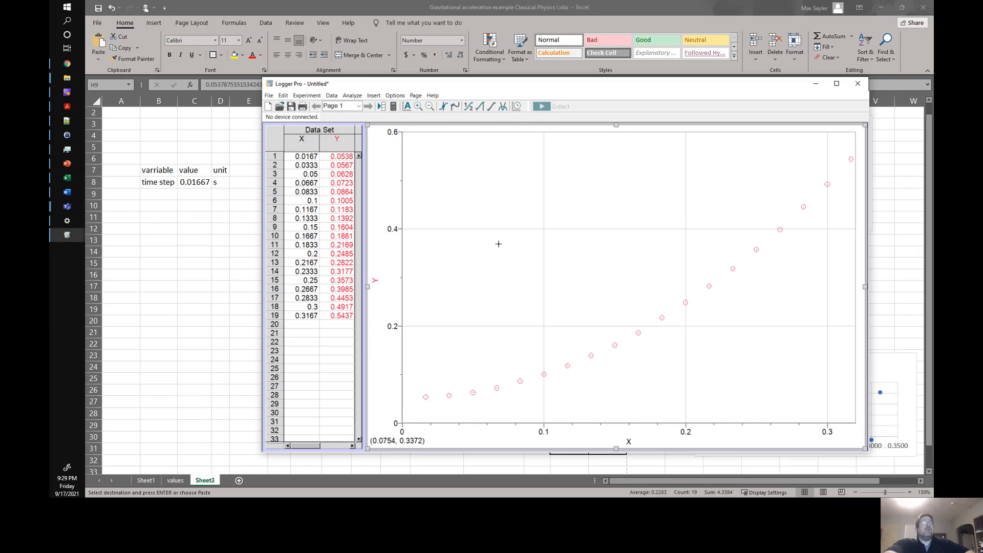
# Step: Rename the X column as time and set its units to s
pyautogui.doubleClick(300, 146)
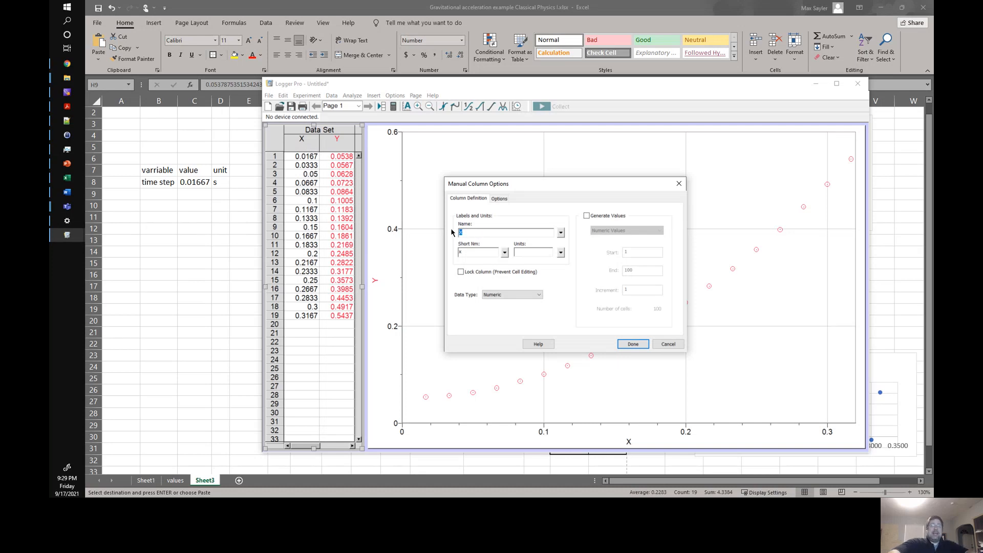
pyautogui.write('time')
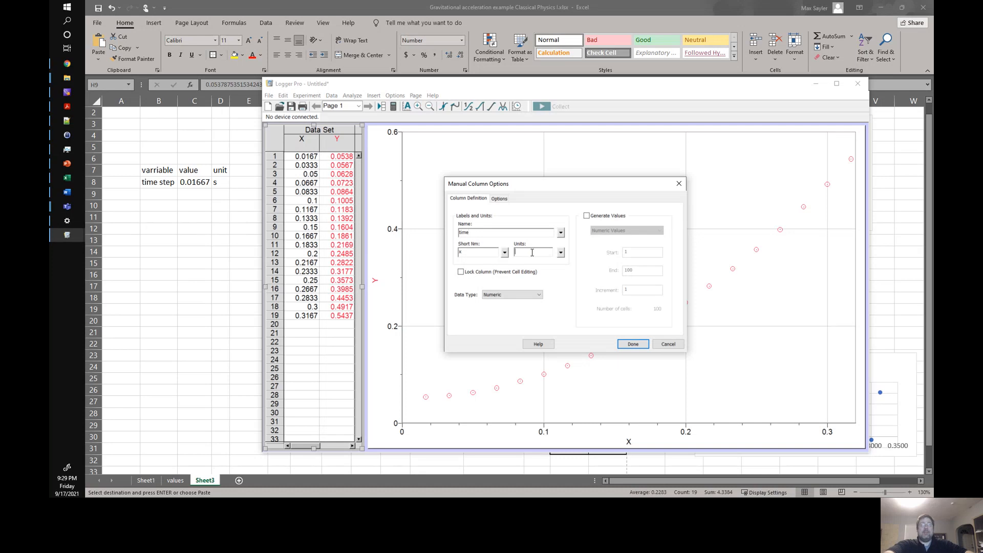
pyautogui.click(634, 344)
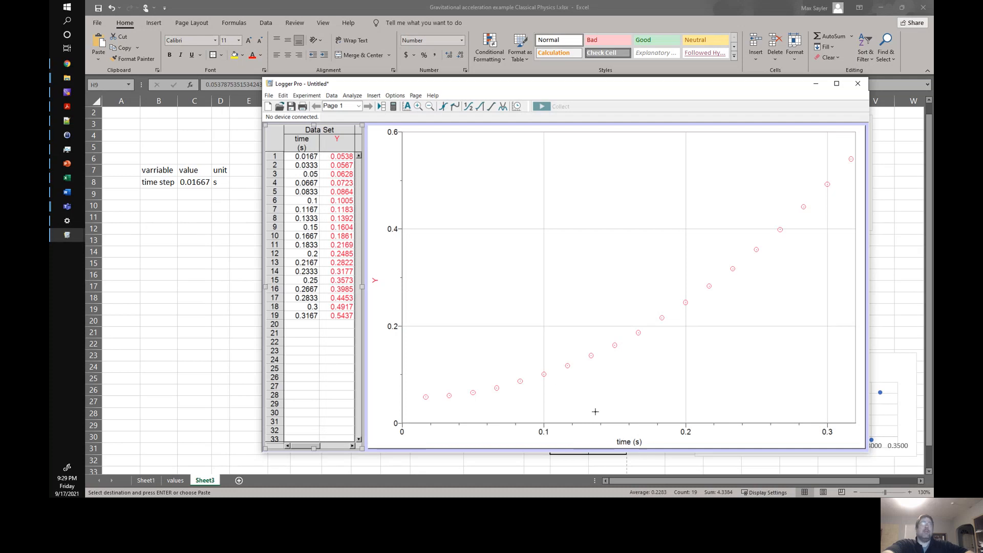
# Step: Rename the Y column as position and set its units to m
pyautogui.click(333, 143)
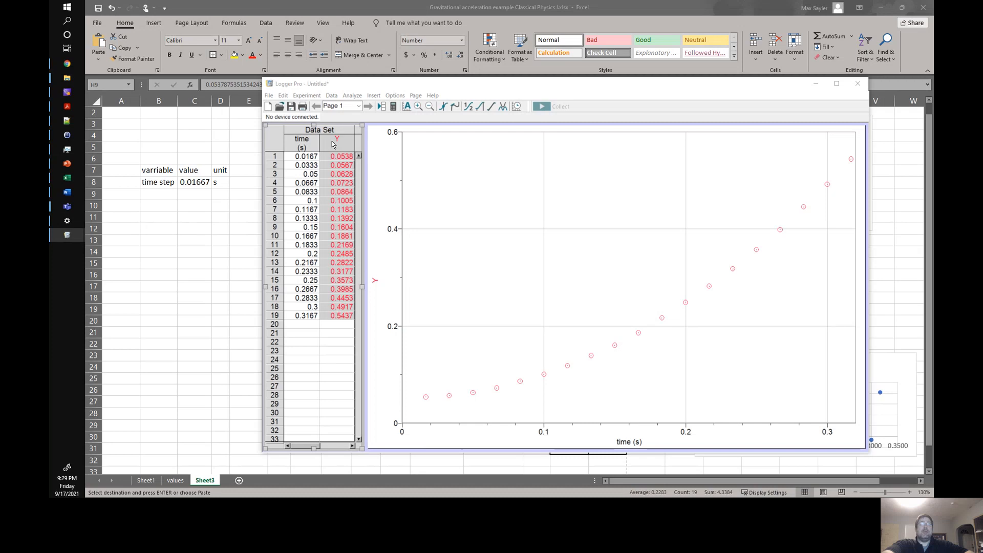
pyautogui.doubleClick(333, 145)
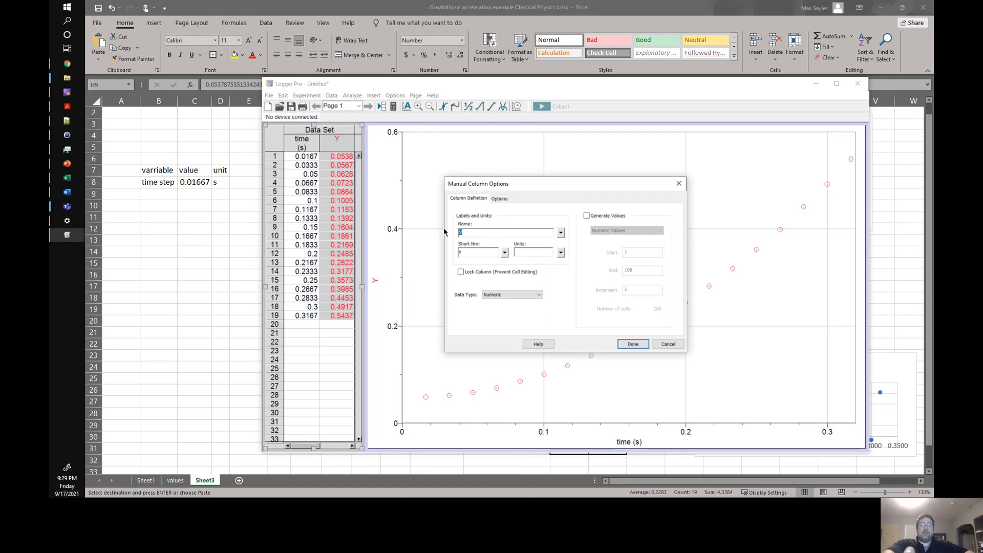
pyautogui.write('position')
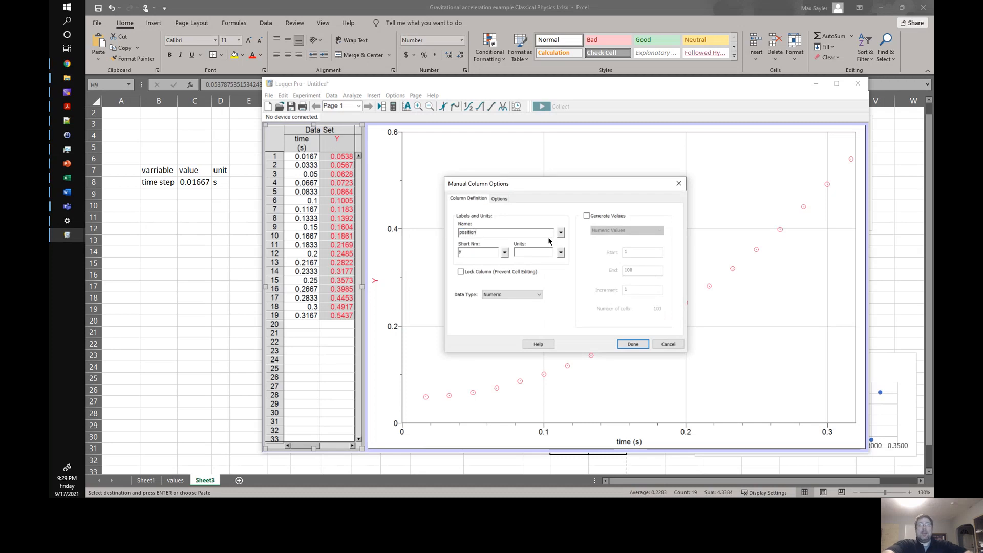
pyautogui.click(545, 252)
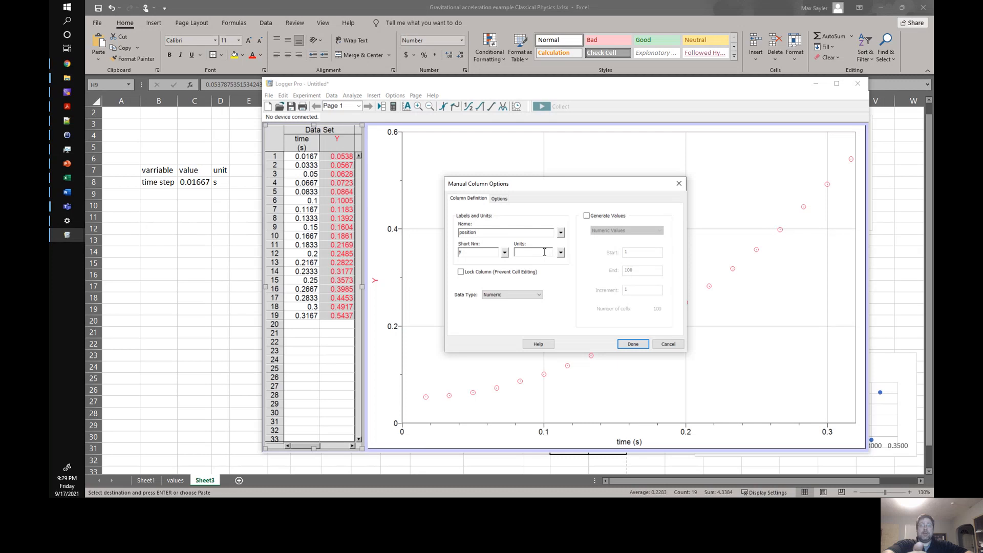
pyautogui.click(633, 344)
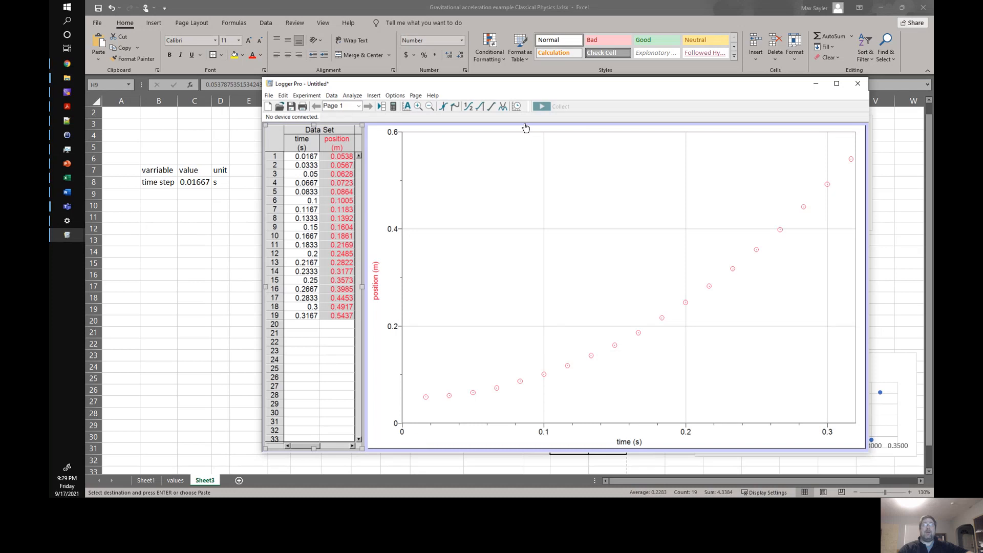
# Step: Fit the position-time data with an automatic quadratic curve, A*x^2+Bx+C, and add the fit to the graph
pyautogui.click(503, 107)
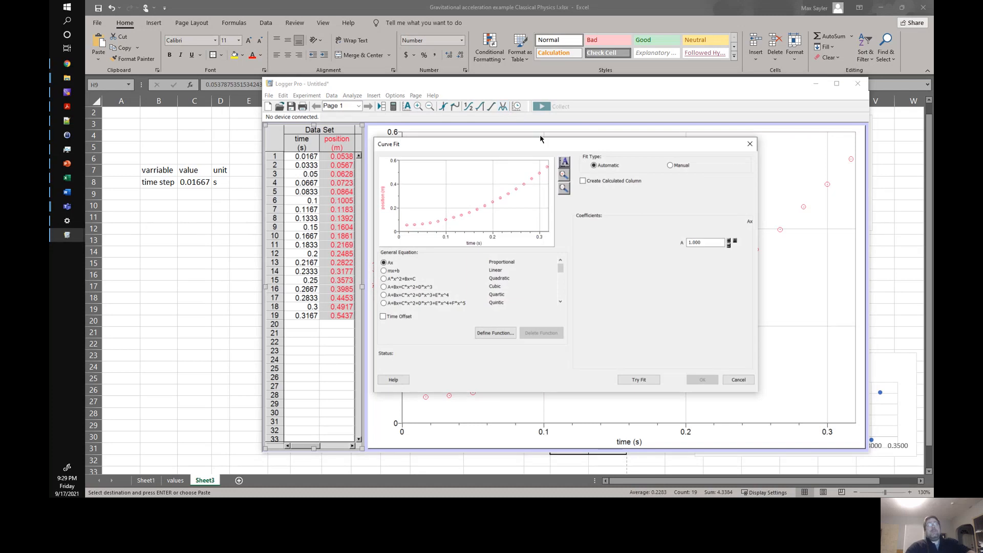
pyautogui.click(395, 279)
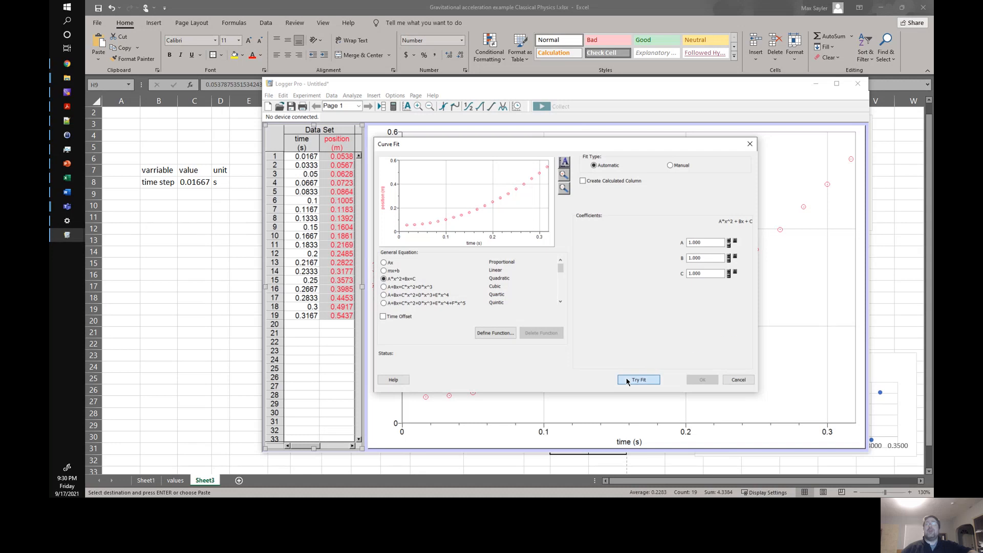
pyautogui.click(638, 379)
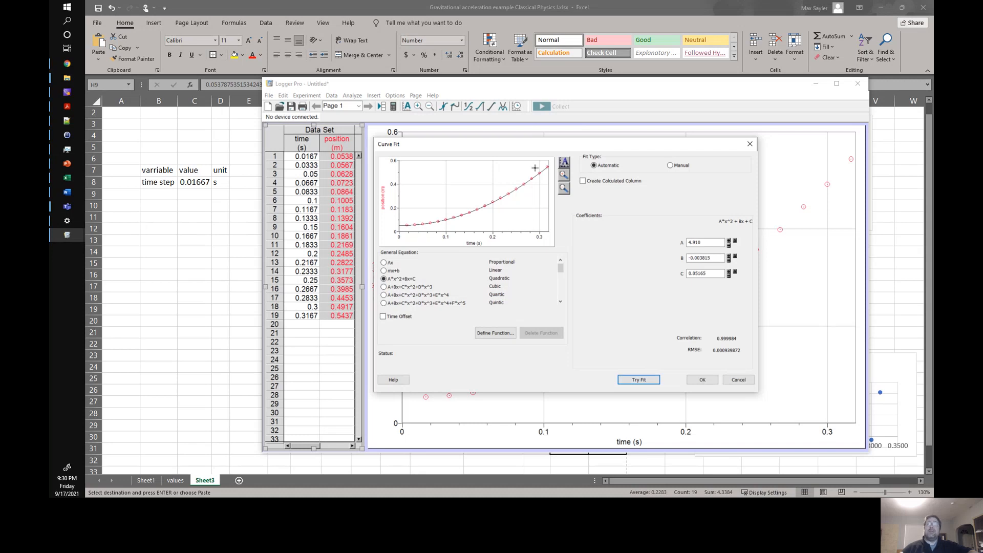
pyautogui.click(699, 380)
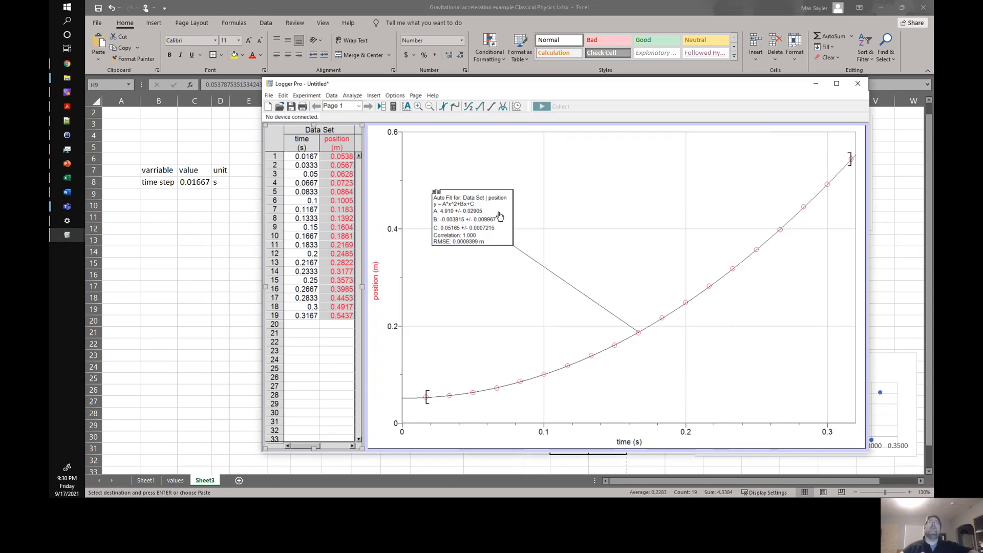
# Step: Move the fit results box closer to the curve and check its Curve Fit Options, keeping Show Standard Error enabled
pyautogui.moveTo(501, 216)
pyautogui.mouseDown()
pyautogui.moveTo(602, 261)
pyautogui.moveTo(589, 248)
pyautogui.mouseUp()
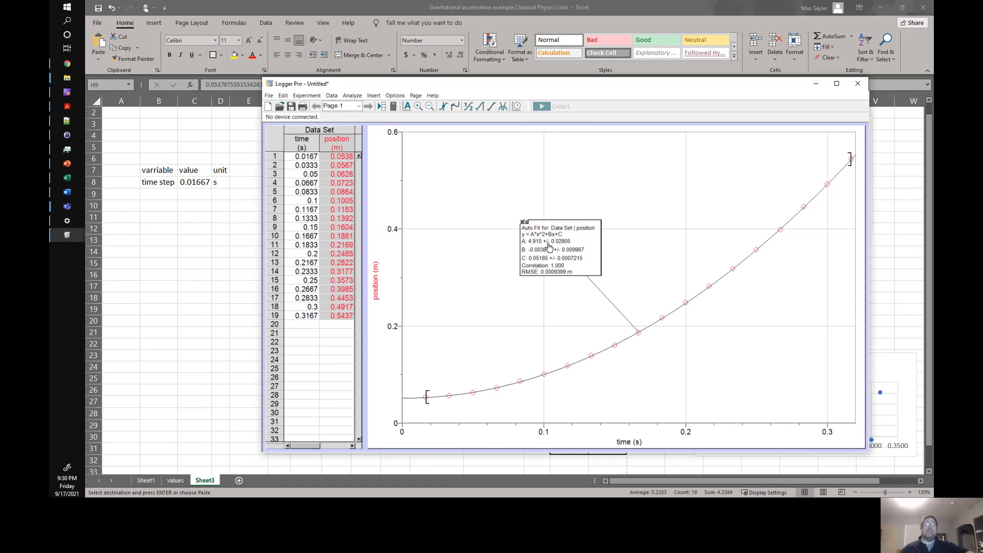
pyautogui.doubleClick(549, 248)
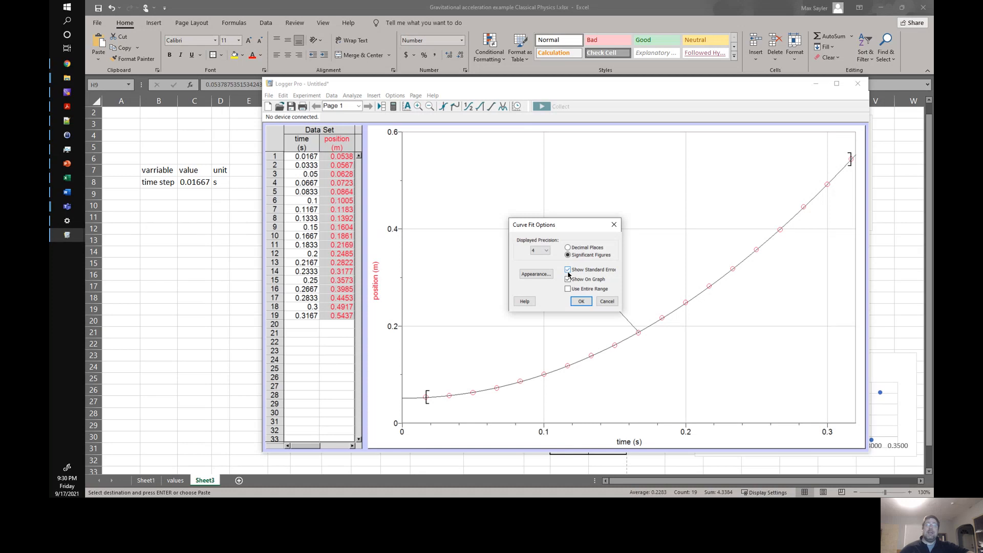
pyautogui.click(581, 301)
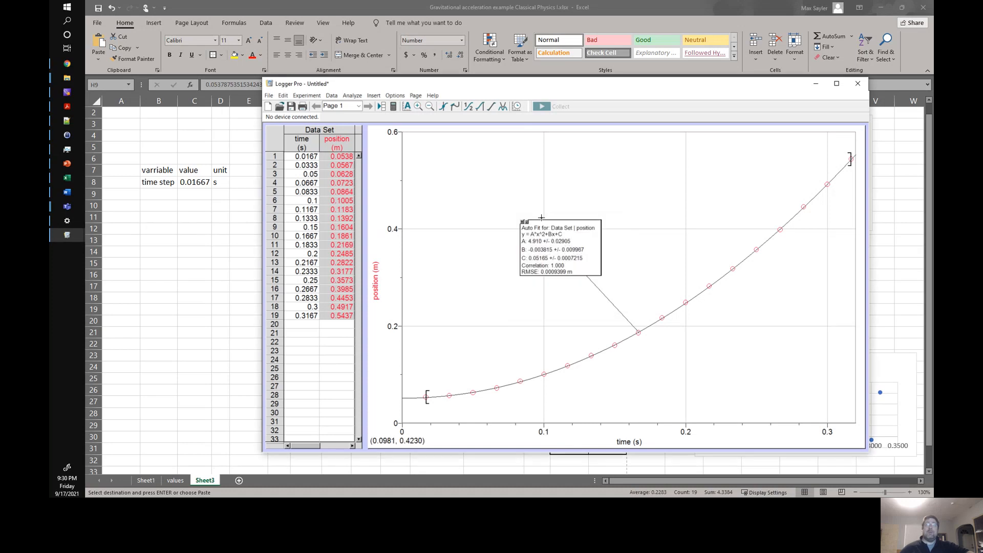
# Step: Enlarge the fit results text to font size 14 and reposition the box slightly above the curve
pyautogui.doubleClick(562, 267)
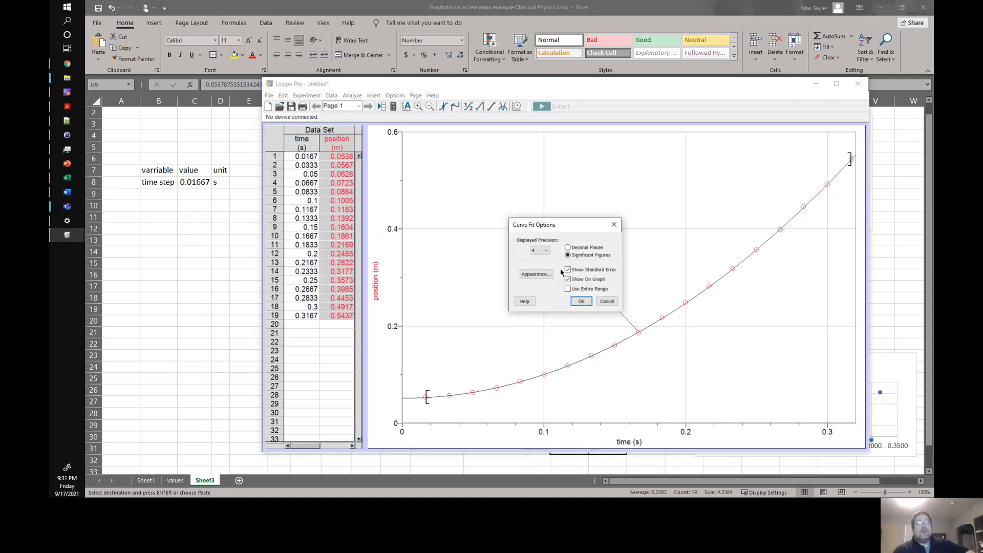
pyautogui.click(546, 276)
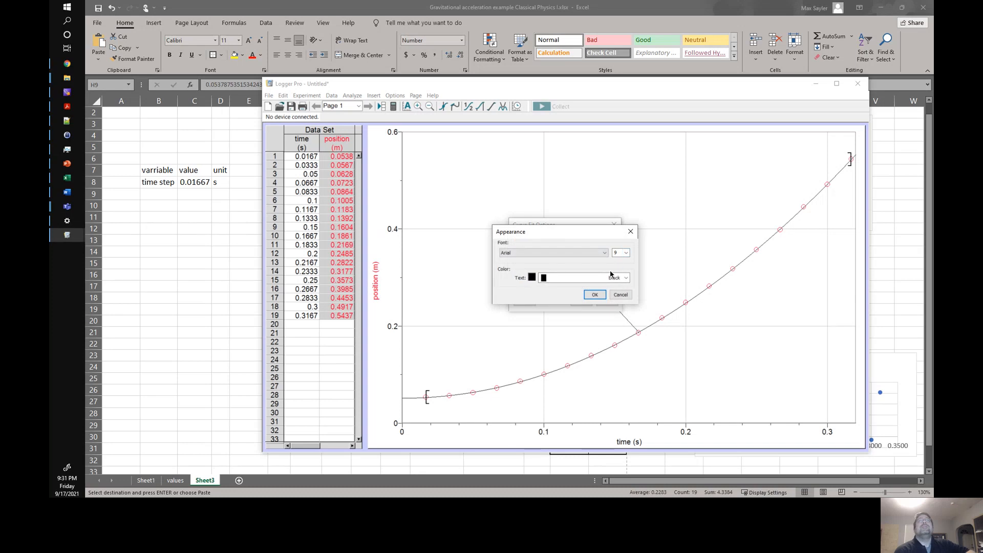
pyautogui.click(625, 253)
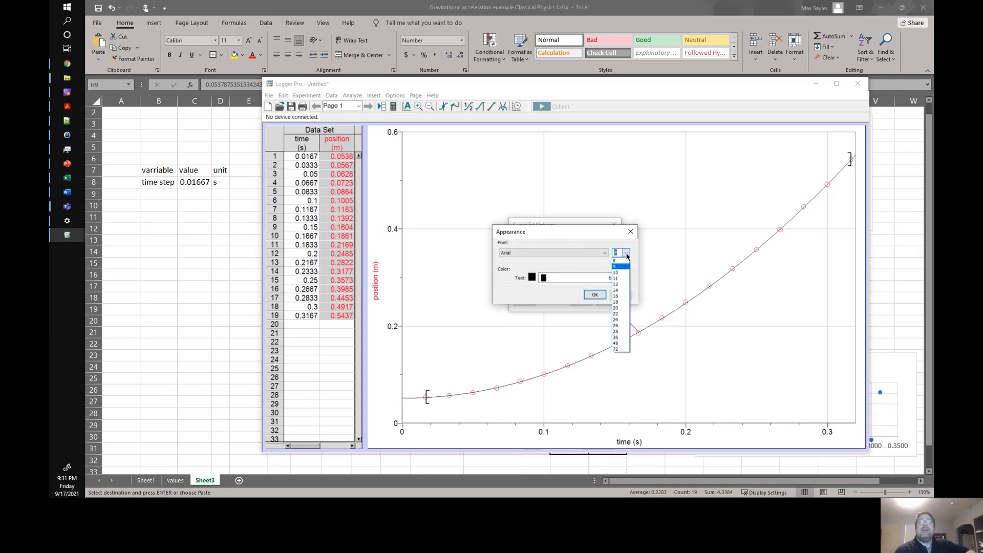
pyautogui.click(619, 294)
pyautogui.click(595, 295)
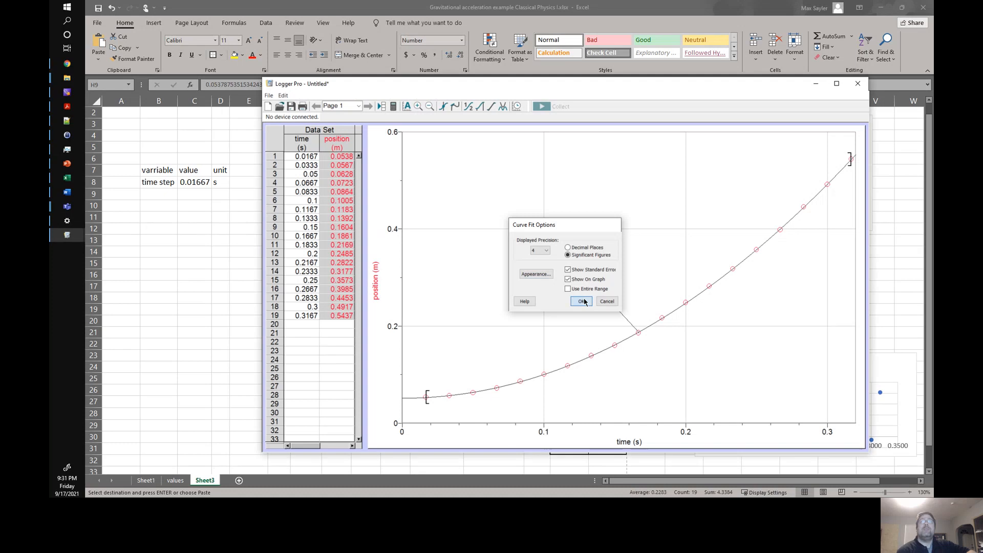
pyautogui.click(582, 302)
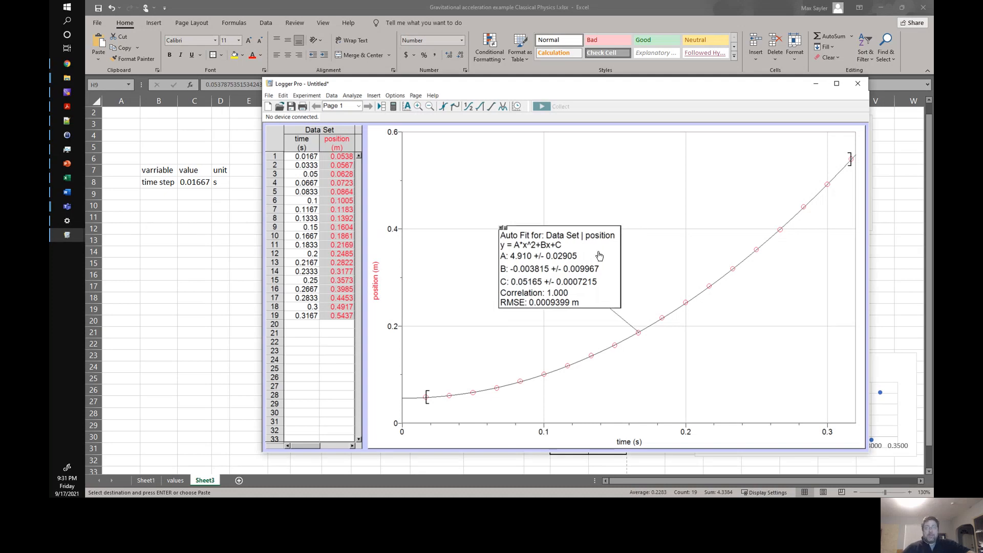
pyautogui.moveTo(598, 254); pyautogui.dragTo(608, 244)
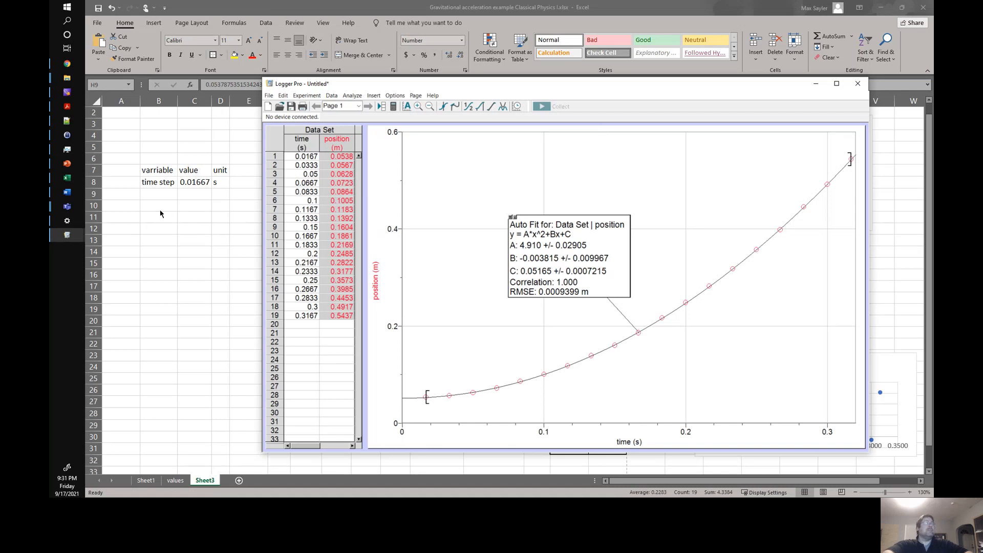
# Step: Switch to the Word document and paste the copied Logger Pro screenshot below the error calculation table
pyautogui.click(67, 192)
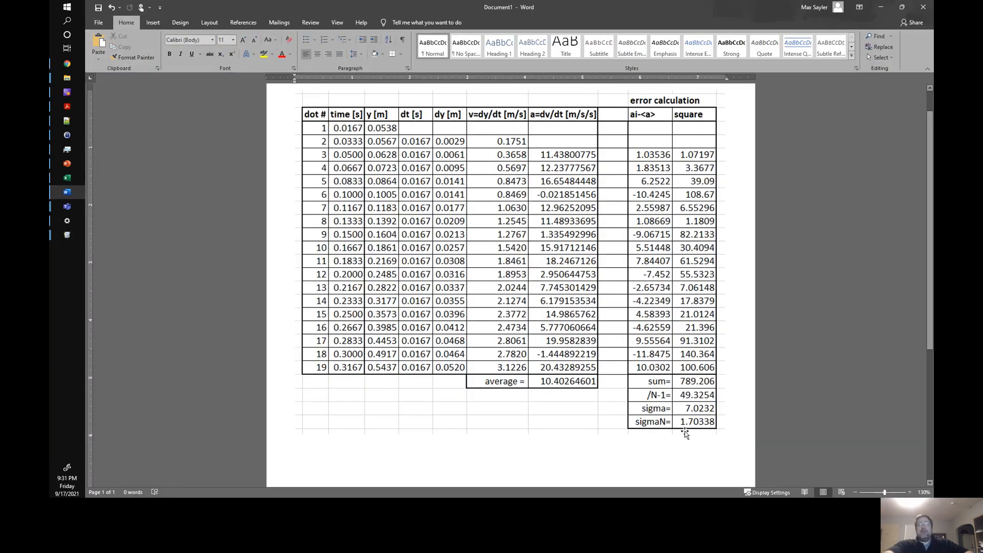
pyautogui.press('Return')
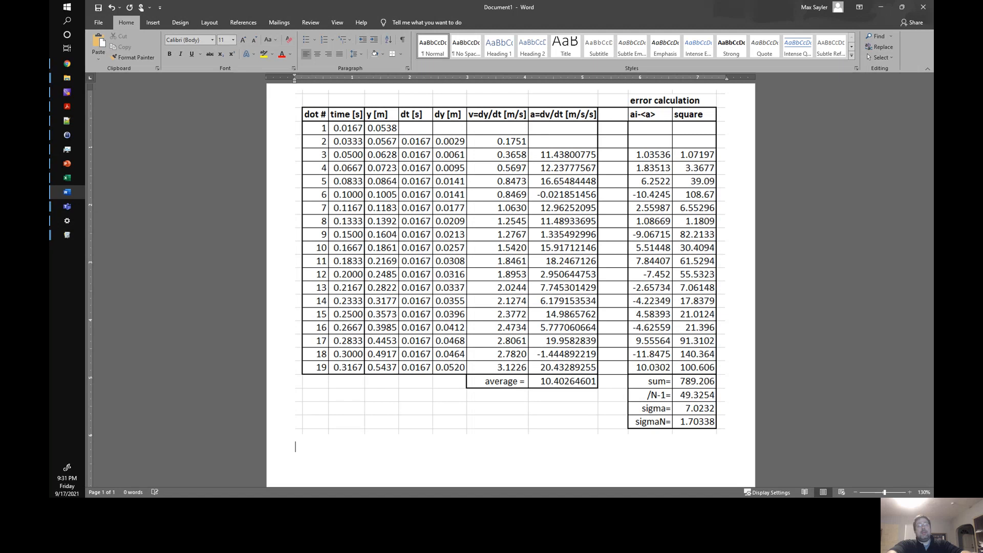
pyautogui.hotkey('ctrl', 'v')
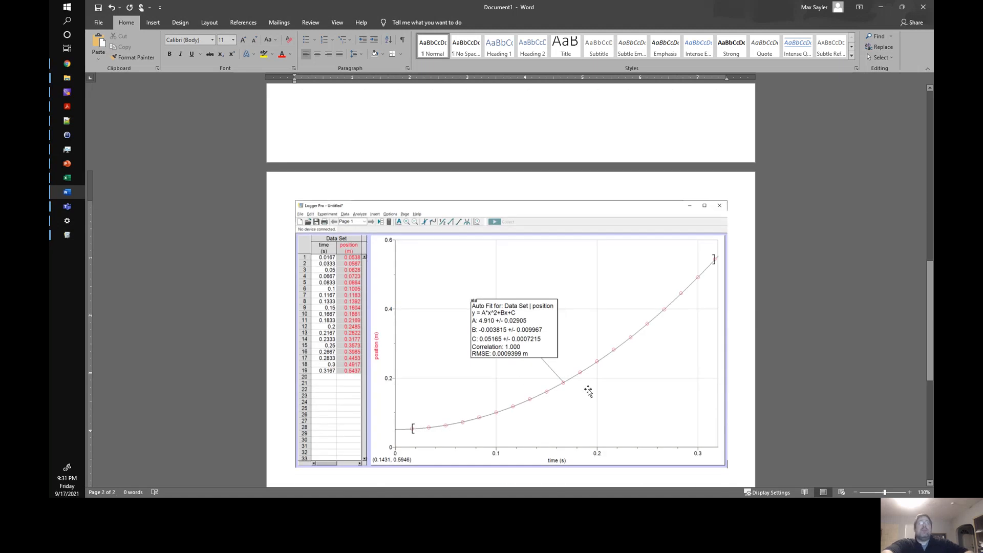
# Step: Crop the pasted screenshot so that only the position-time graph with its fit results remains
pyautogui.click(620, 379)
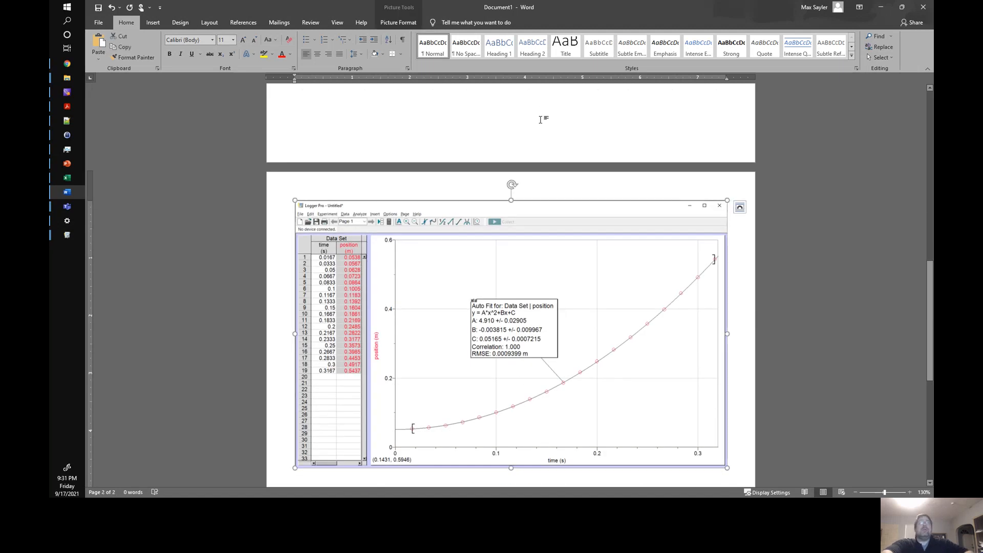
pyautogui.click(399, 23)
pyautogui.click(844, 41)
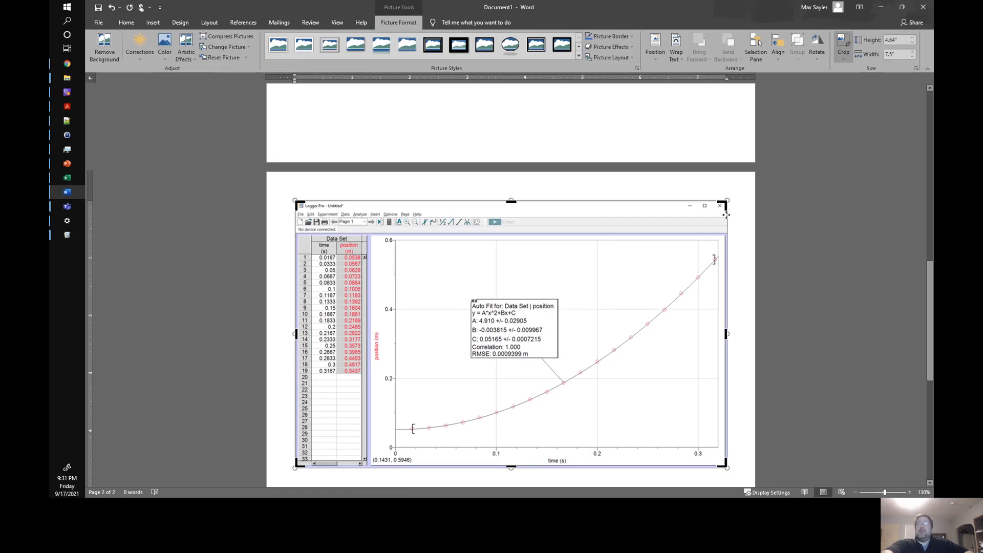
pyautogui.moveTo(722, 205); pyautogui.dragTo(722, 237)
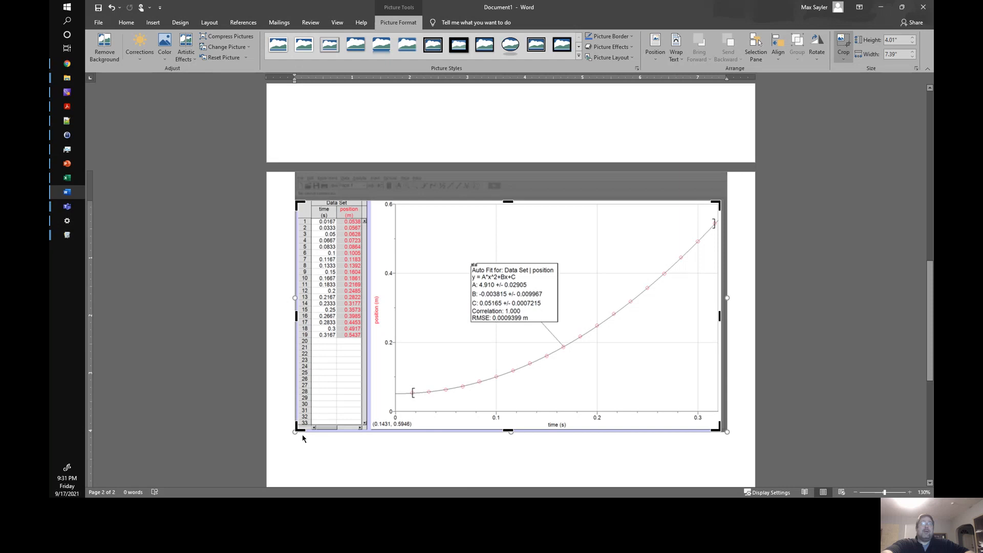
pyautogui.moveTo(300, 426); pyautogui.dragTo(374, 427)
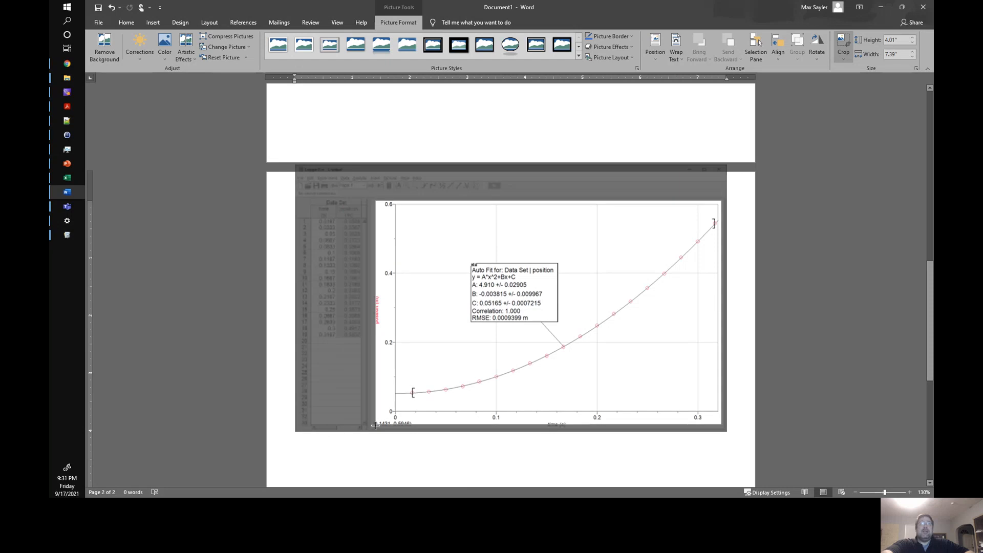
pyautogui.press('Escape')
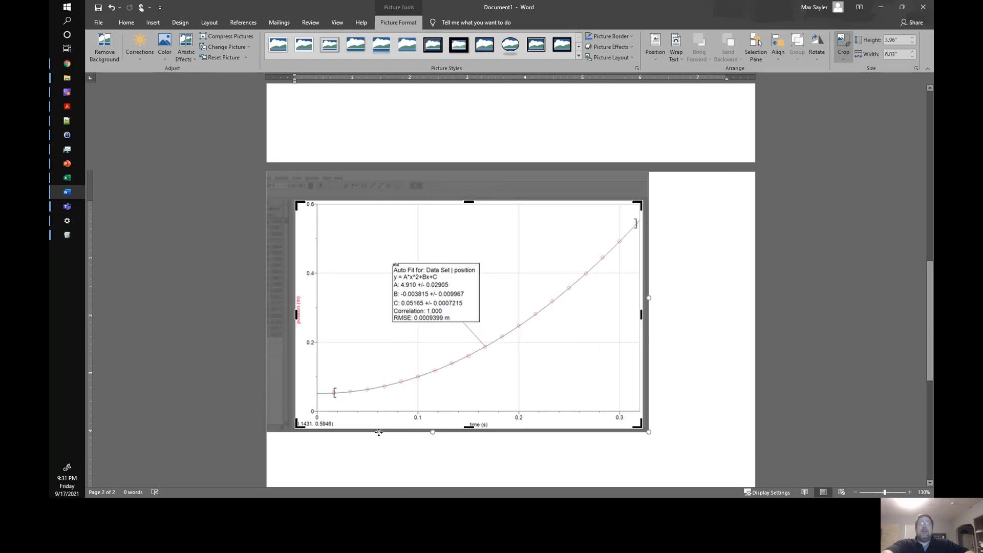
pyautogui.click(434, 467)
pyautogui.click(527, 325)
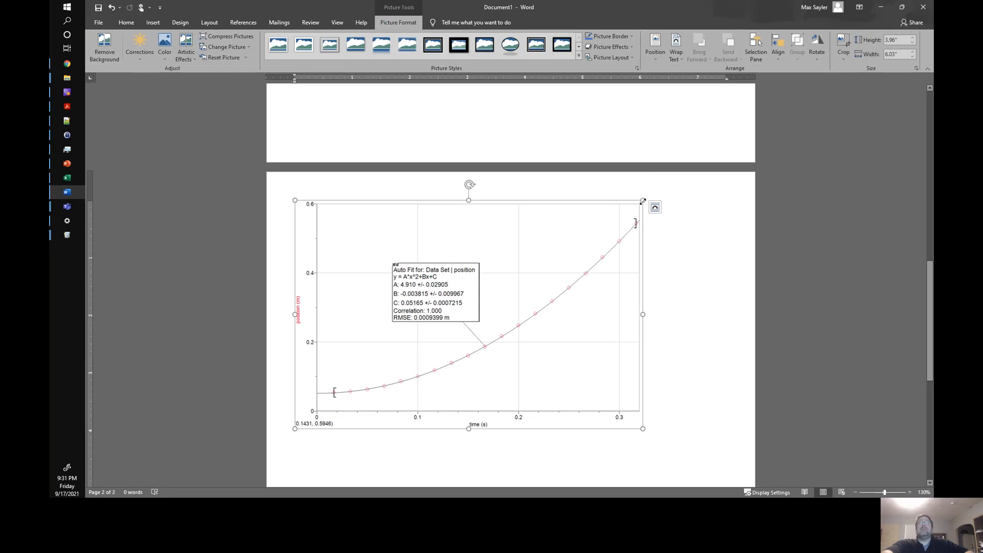
# Step: Enlarge the cropped graph to about 7.32" wide by 4.81" high and centre it on the page
pyautogui.moveTo(643, 201); pyautogui.dragTo(711, 175)
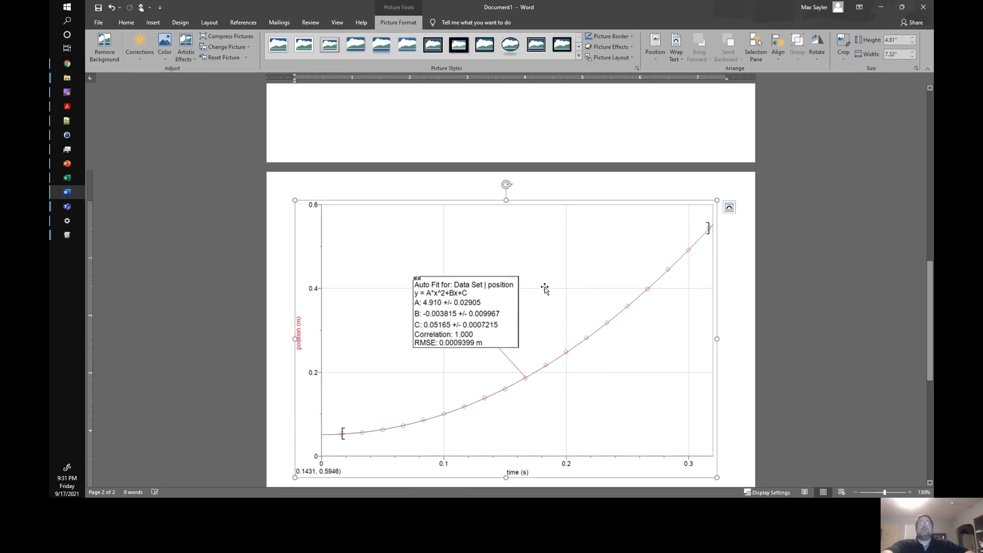
pyautogui.click(126, 22)
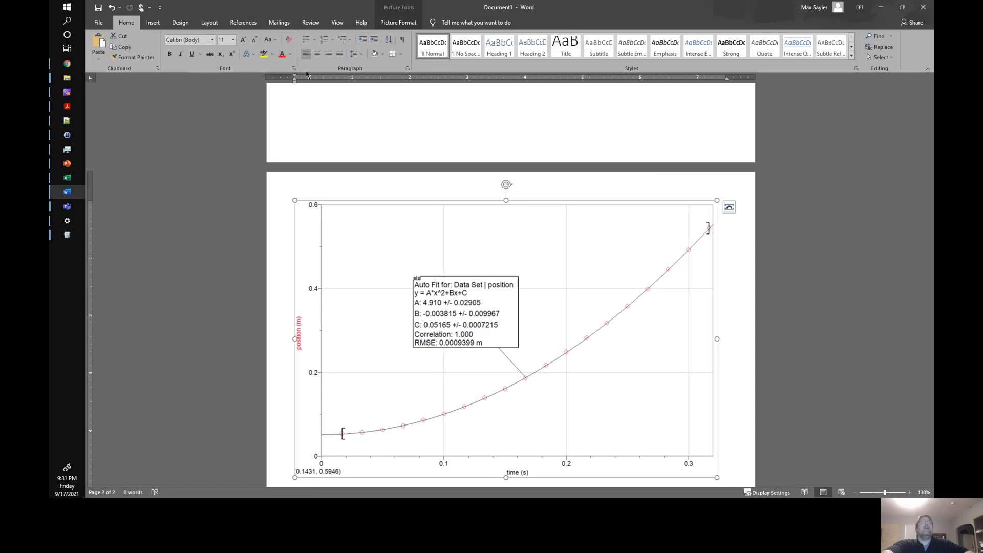
pyautogui.click(318, 53)
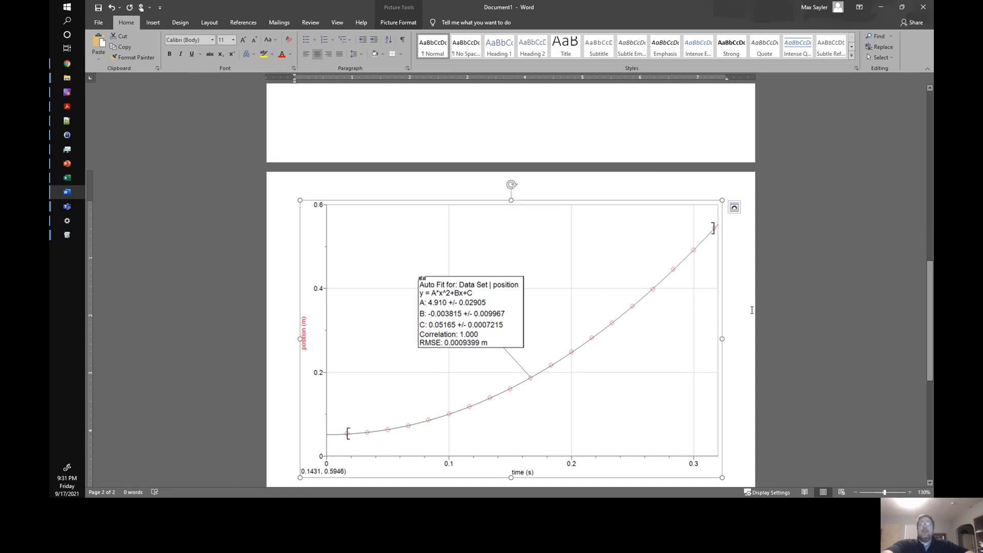
pyautogui.press('Right')
pyautogui.scroll(-2, 601, 260)
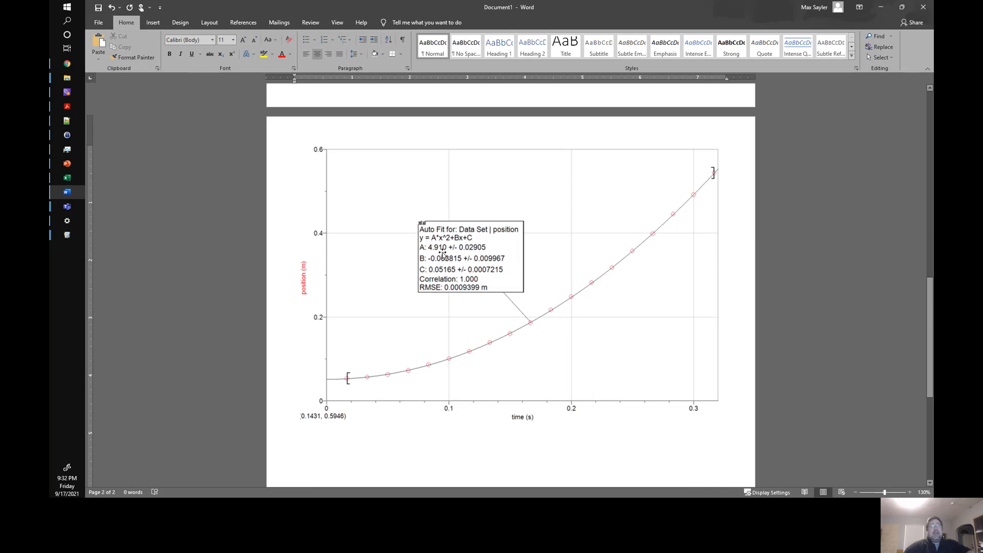
pyautogui.click(727, 423)
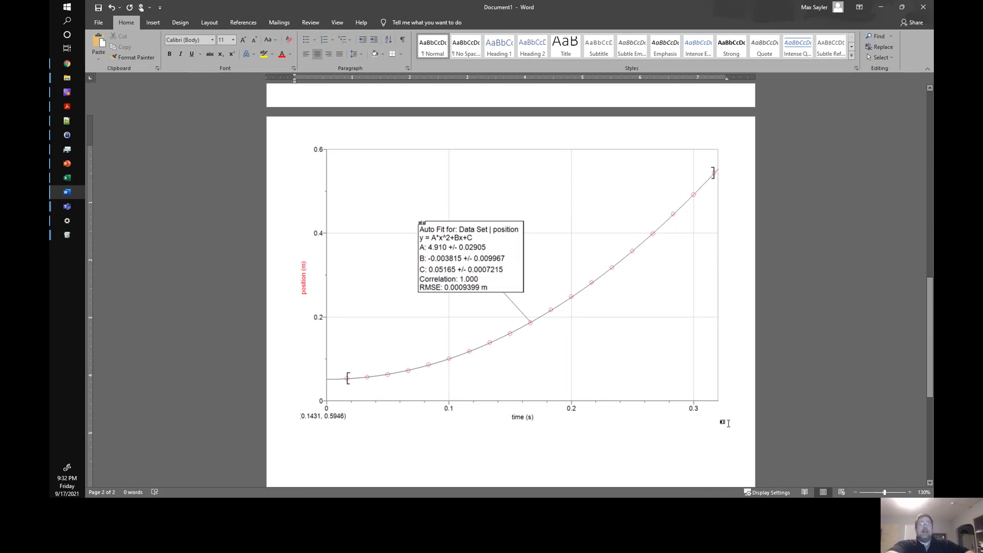
pyautogui.click(746, 457)
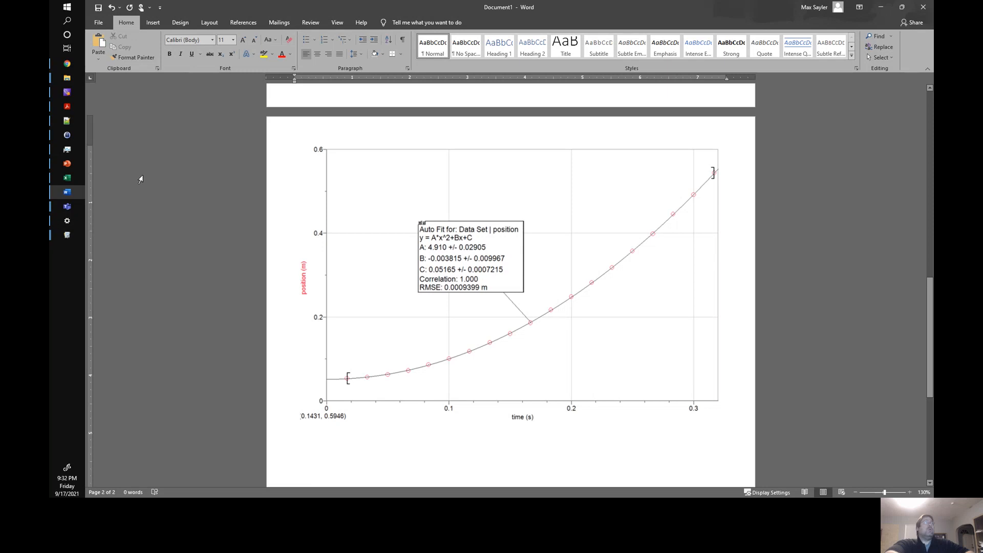
# Step: Switch to Logger Pro and delete the existing quadratic fit from the graph
pyautogui.click(67, 235)
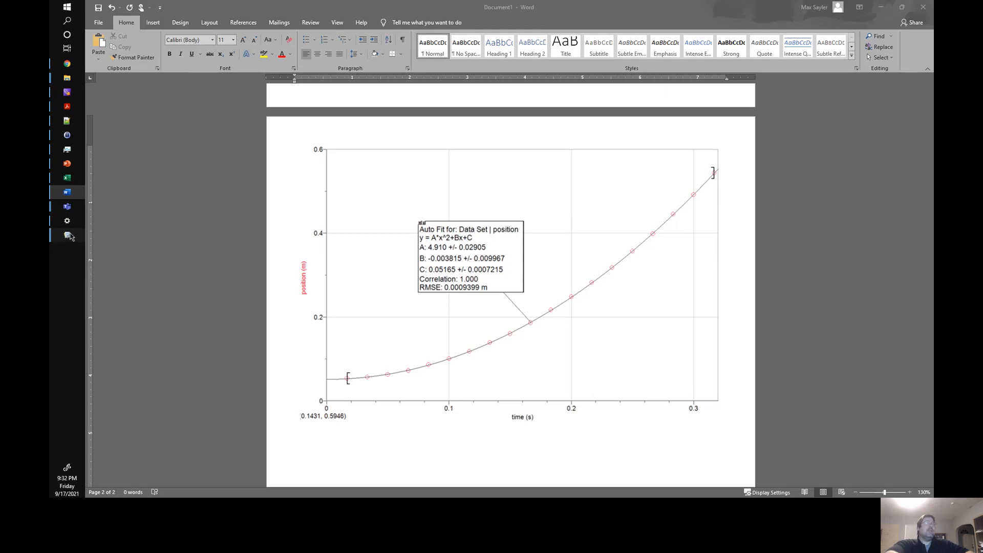
pyautogui.click(124, 217)
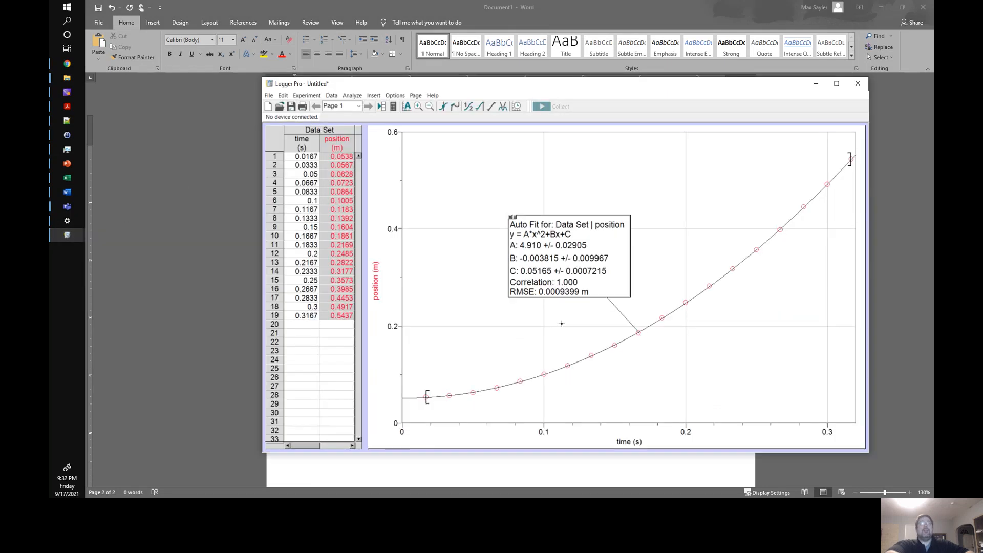
pyautogui.rightClick(610, 254)
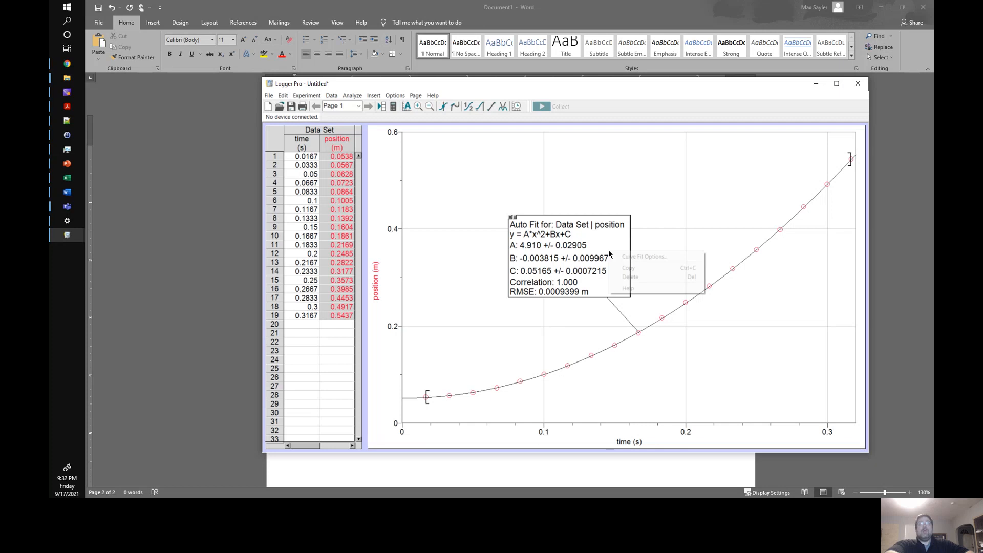
pyautogui.click(630, 277)
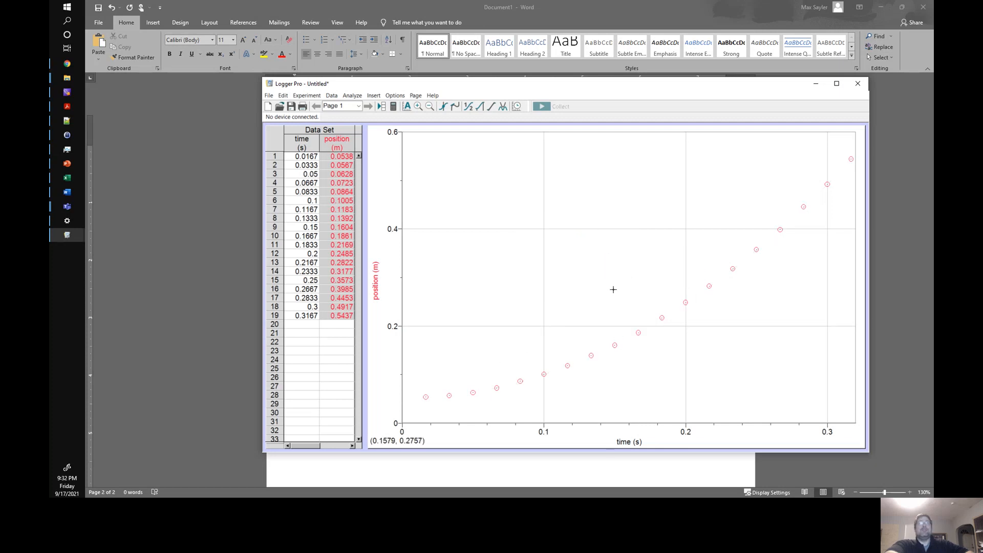
# Step: Start a curve fit and define a custom function y0+A*x^2+Bx+C based on the quadratic equation
pyautogui.click(502, 108)
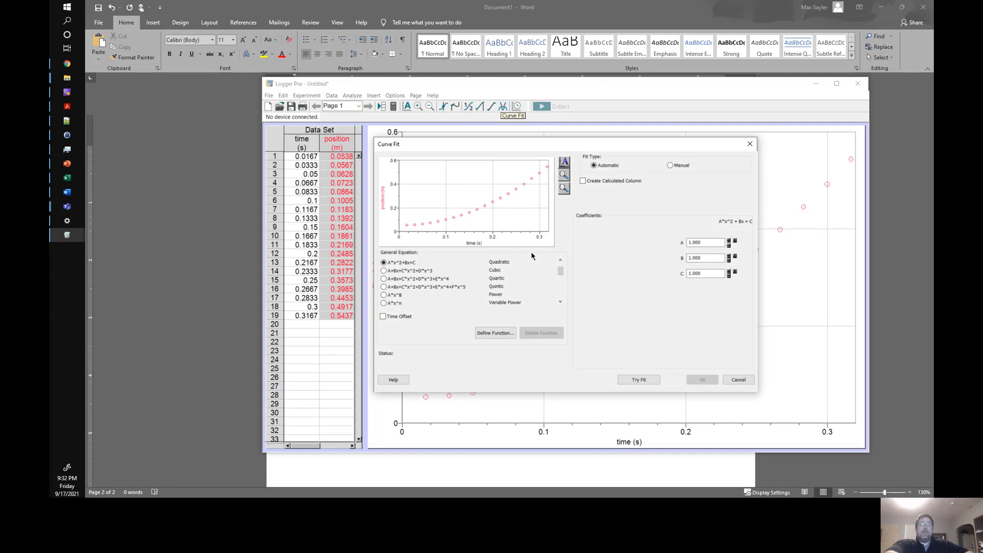
pyautogui.click(501, 334)
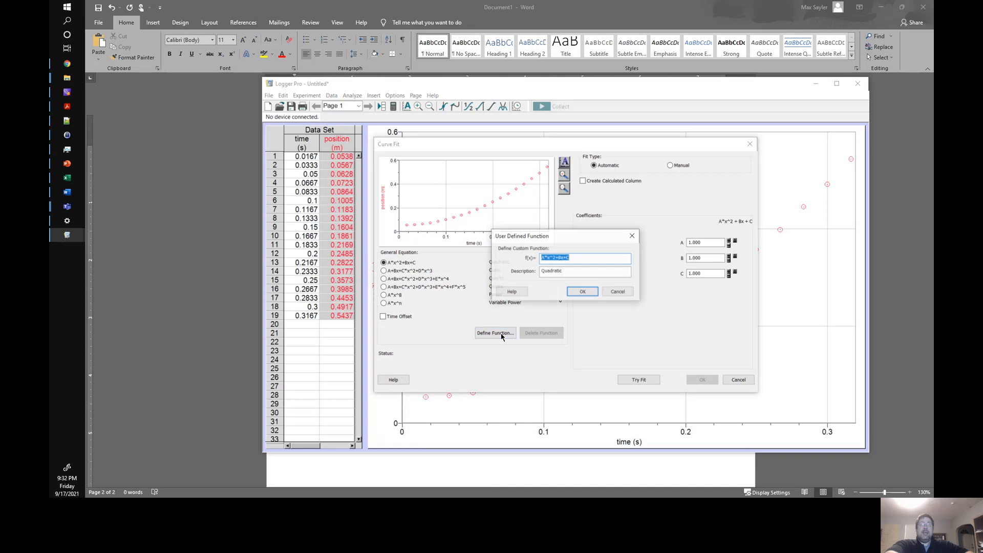
pyautogui.click(558, 260)
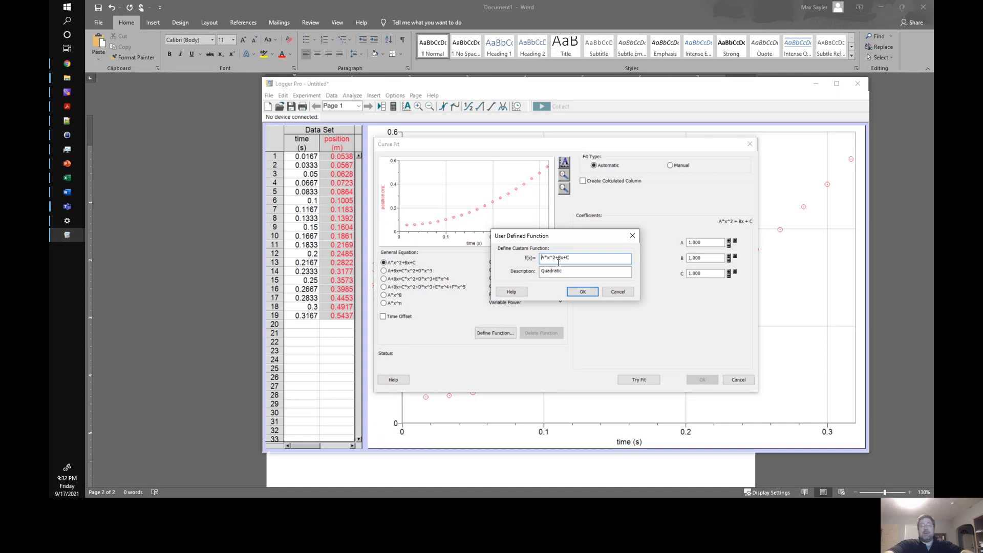
pyautogui.click(542, 258)
pyautogui.write('y=')
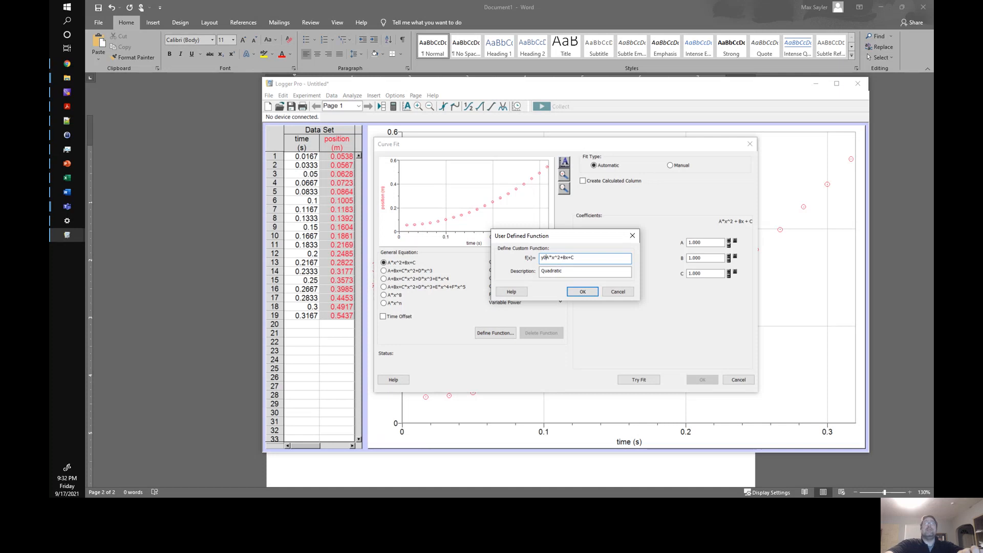
pyautogui.write('+')
pyautogui.press('Return')
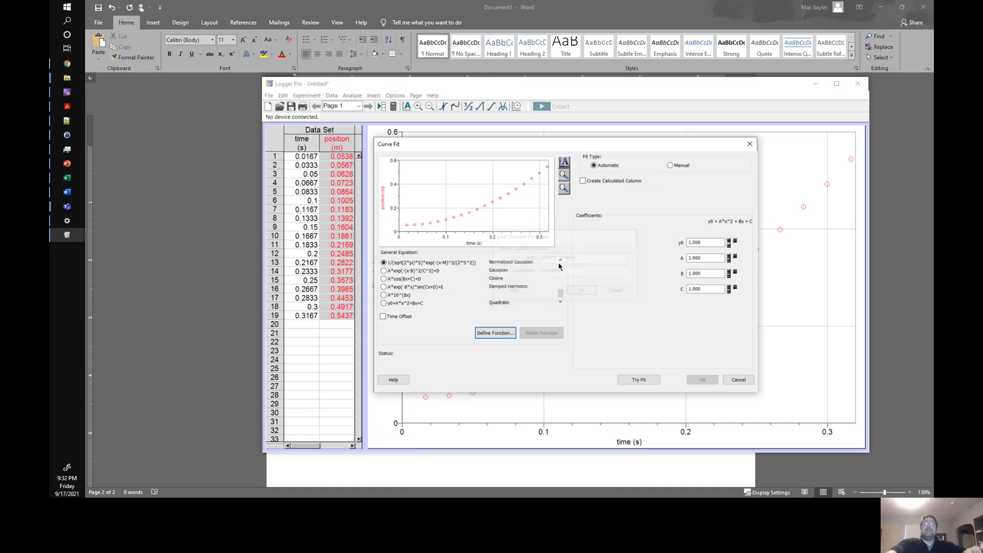
# Step: Define another custom fit function, rewriting the equation as y0+v0*x+0.5*g*x^2
pyautogui.click(515, 332)
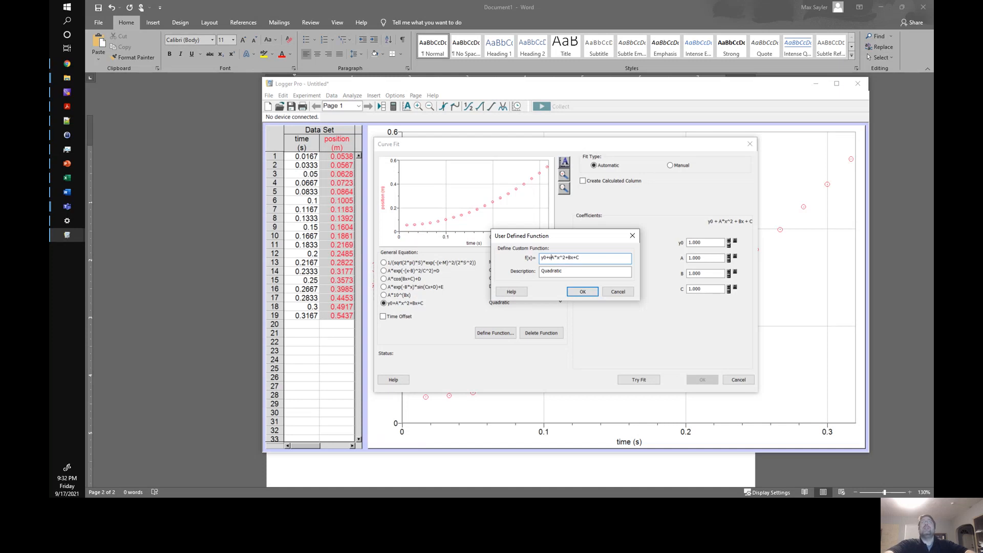
pyautogui.write('0')
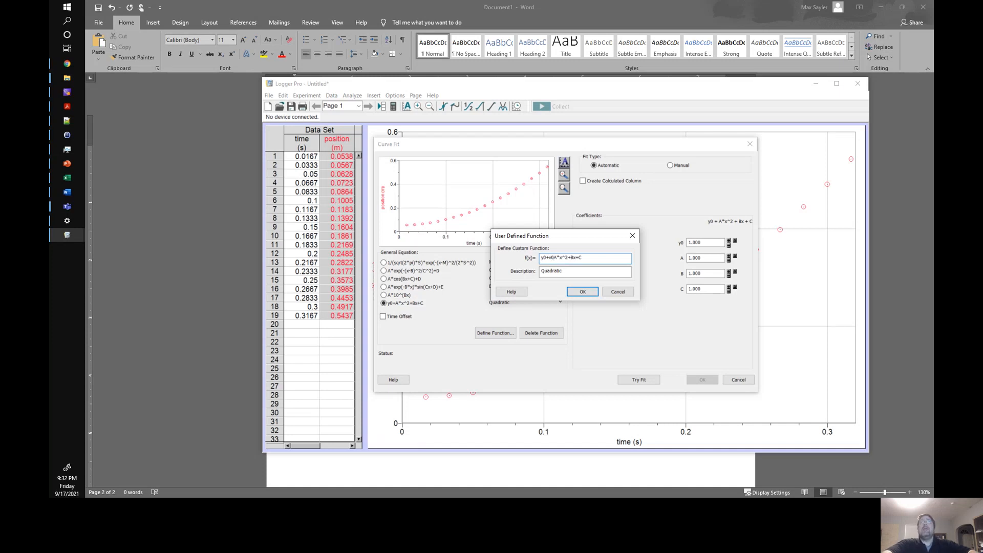
pyautogui.write('*x+0.')
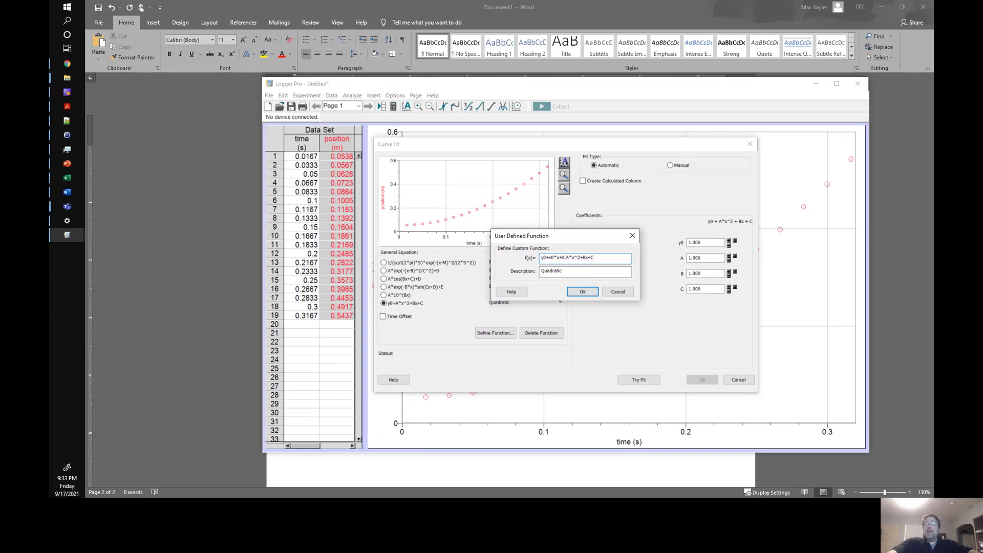
pyautogui.write('5*')
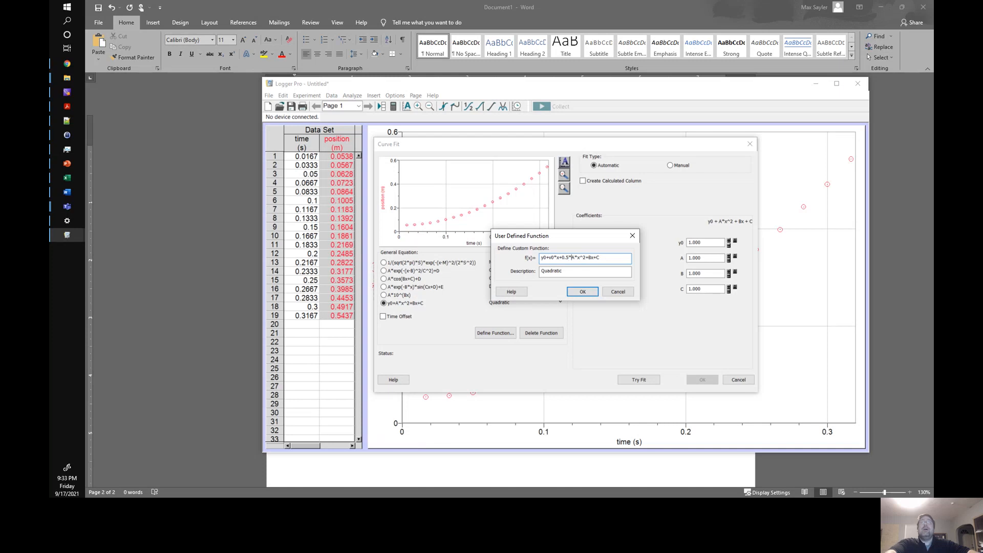
pyautogui.write('g')
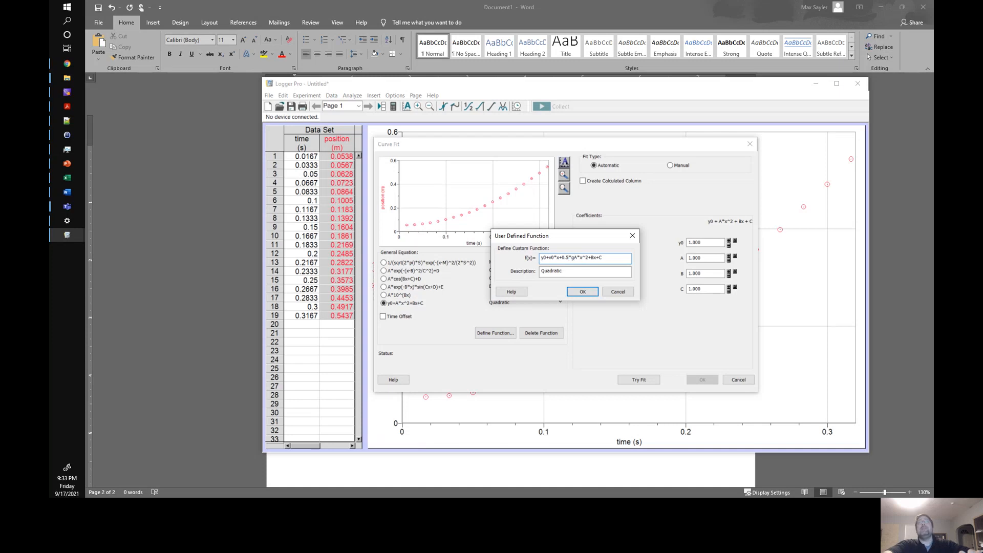
pyautogui.press('Delete')
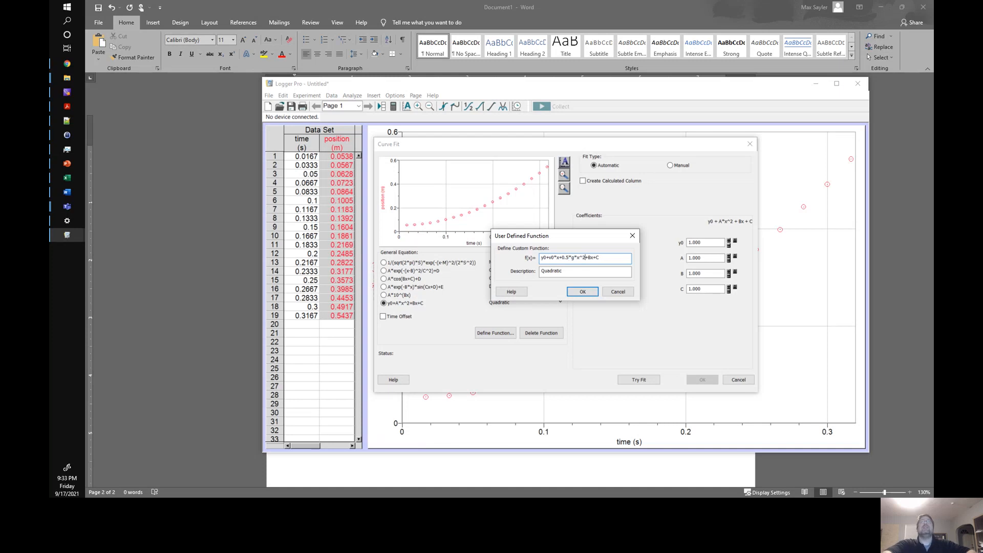
# Step: Describe the custom function as gravity, fit it to the position data and add the fit to the graph
pyautogui.moveTo(564, 275); pyautogui.dragTo(523, 277)
pyautogui.write('grav')
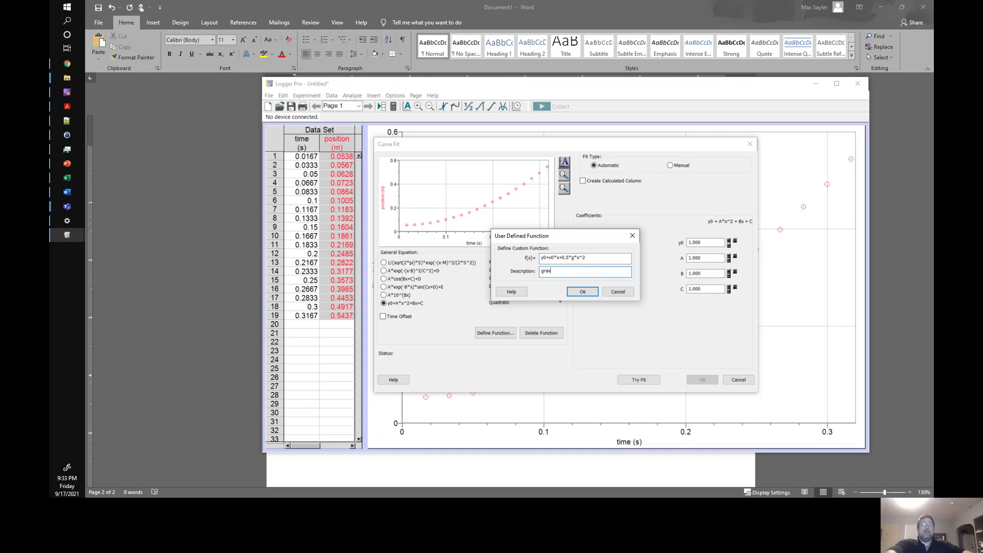
pyautogui.write('ity')
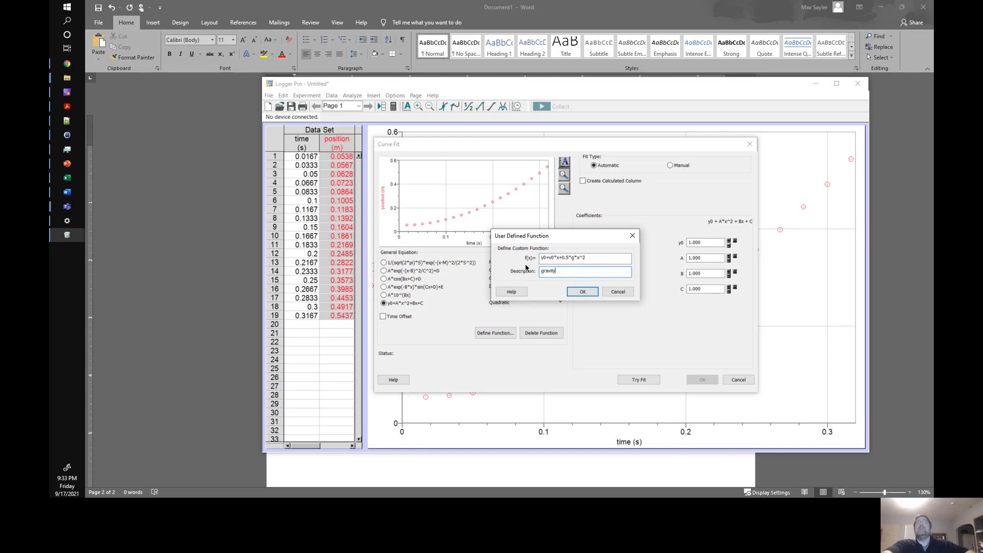
pyautogui.click(580, 292)
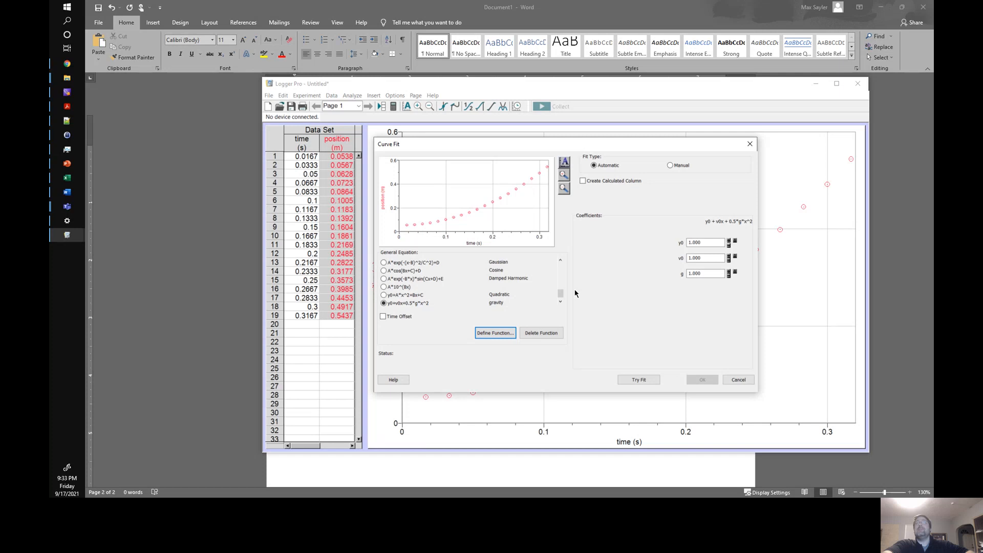
pyautogui.click(639, 379)
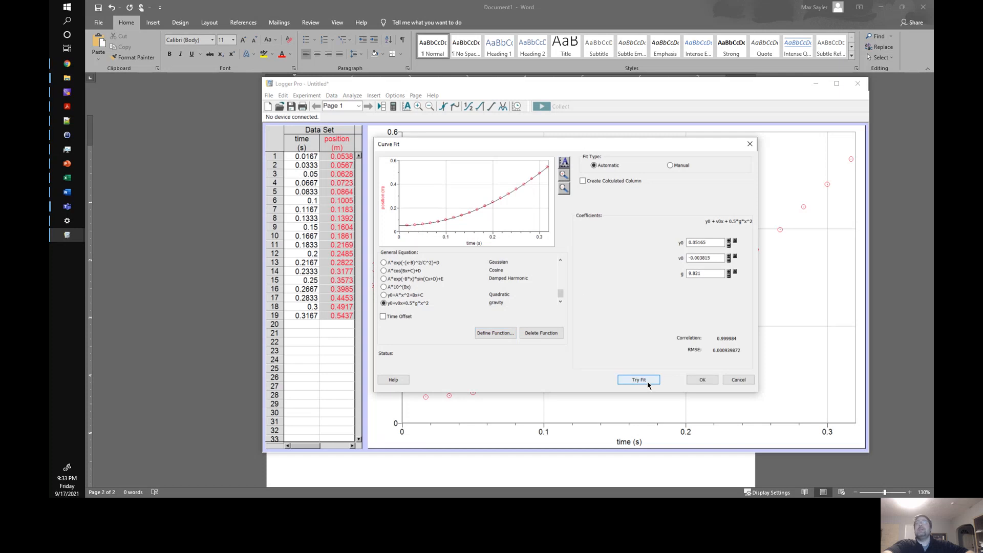
pyautogui.click(702, 381)
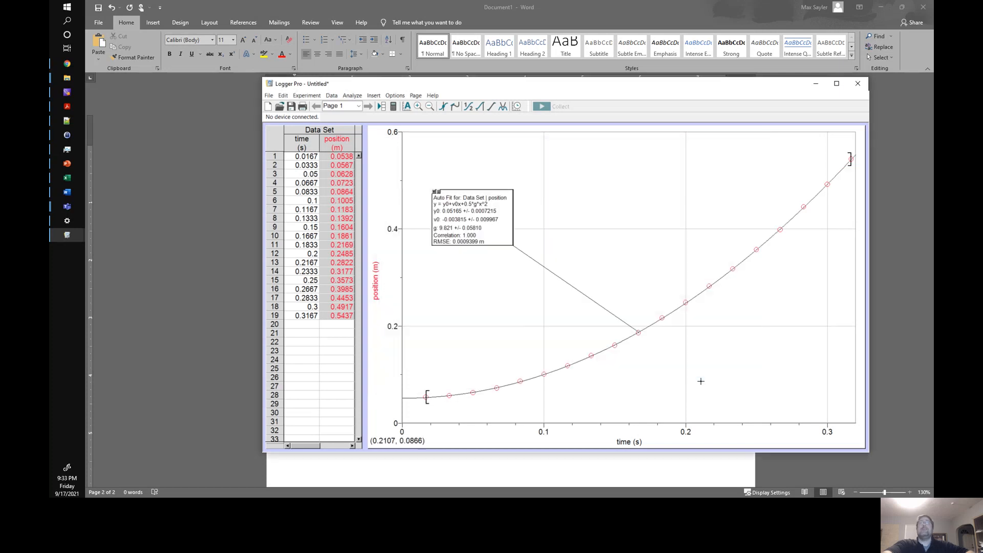
# Step: Move the gravity fit results box closer to the curve and enlarge its text to font size 14
pyautogui.moveTo(494, 240); pyautogui.dragTo(594, 278)
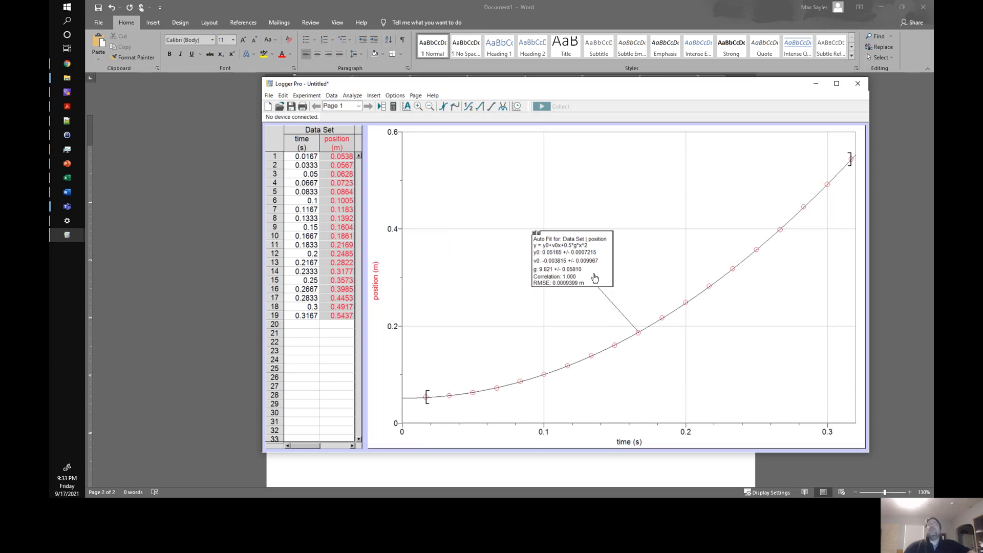
pyautogui.rightClick(594, 278)
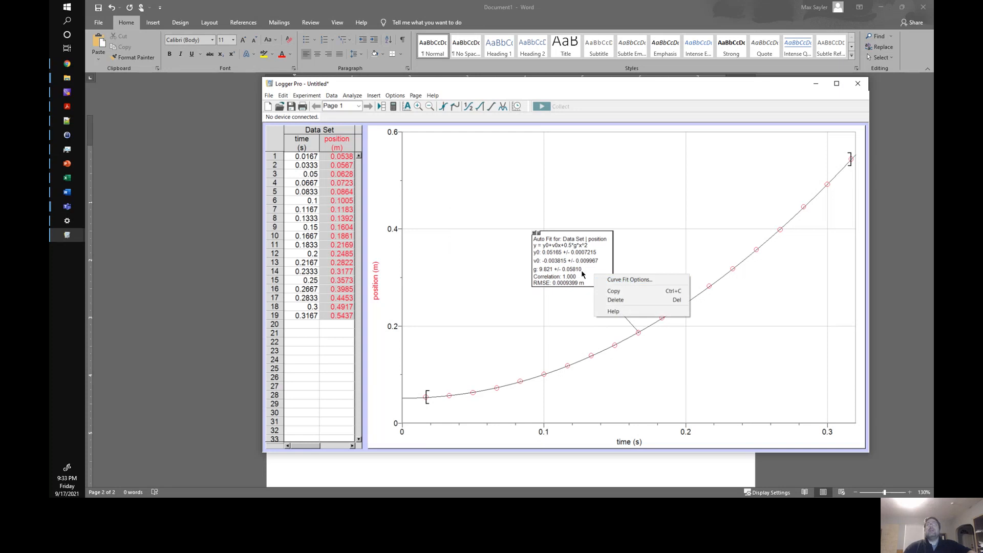
pyautogui.click(600, 280)
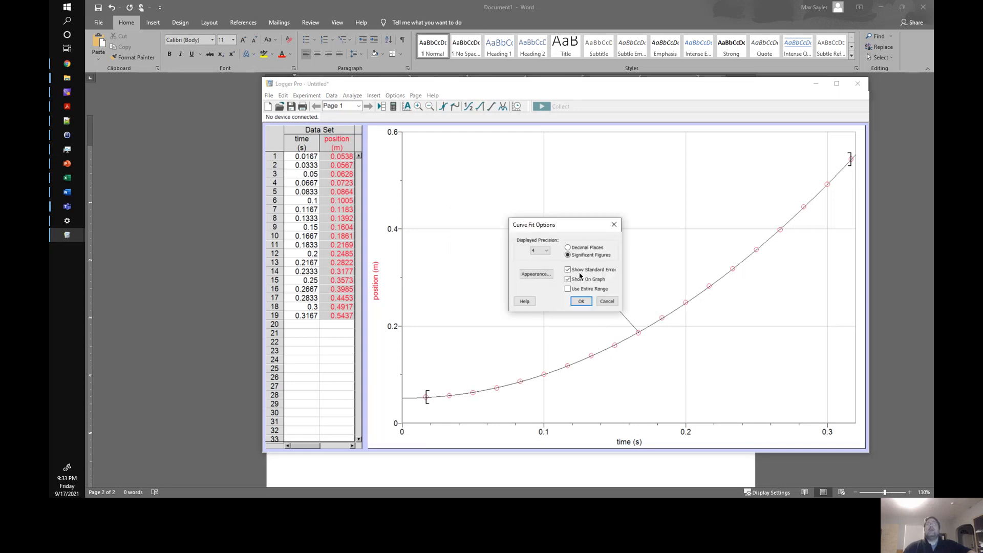
pyautogui.click(549, 276)
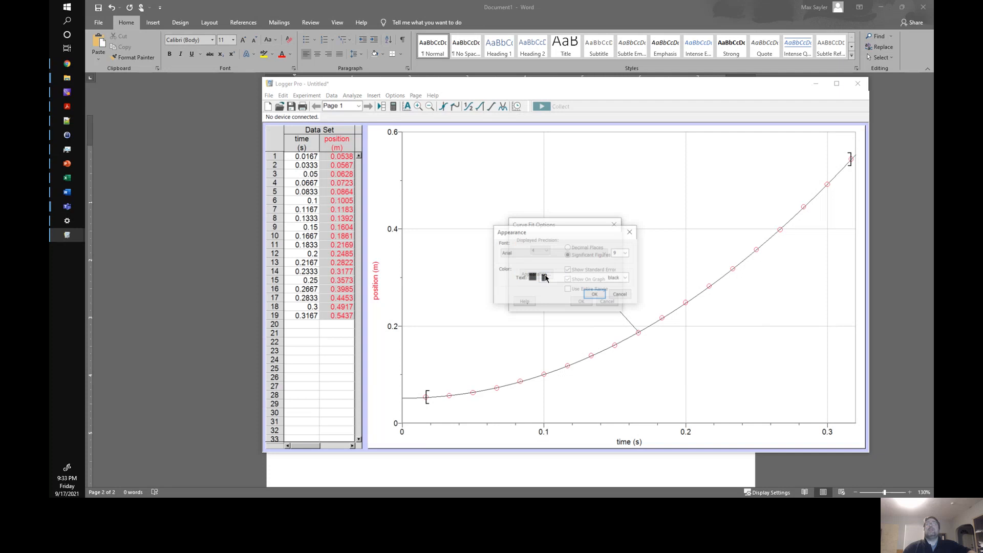
pyautogui.click(626, 253)
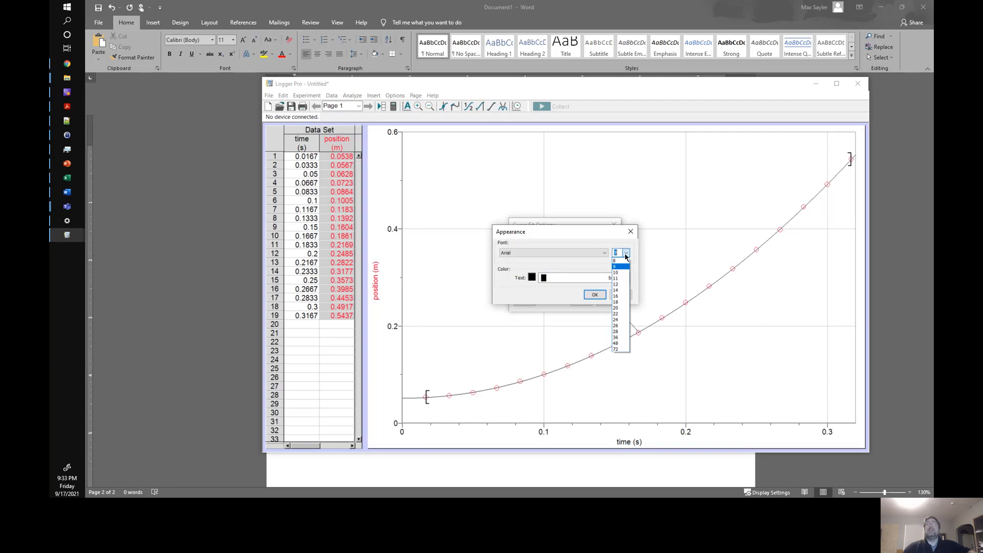
pyautogui.click(620, 292)
pyautogui.click(595, 294)
pyautogui.click(583, 302)
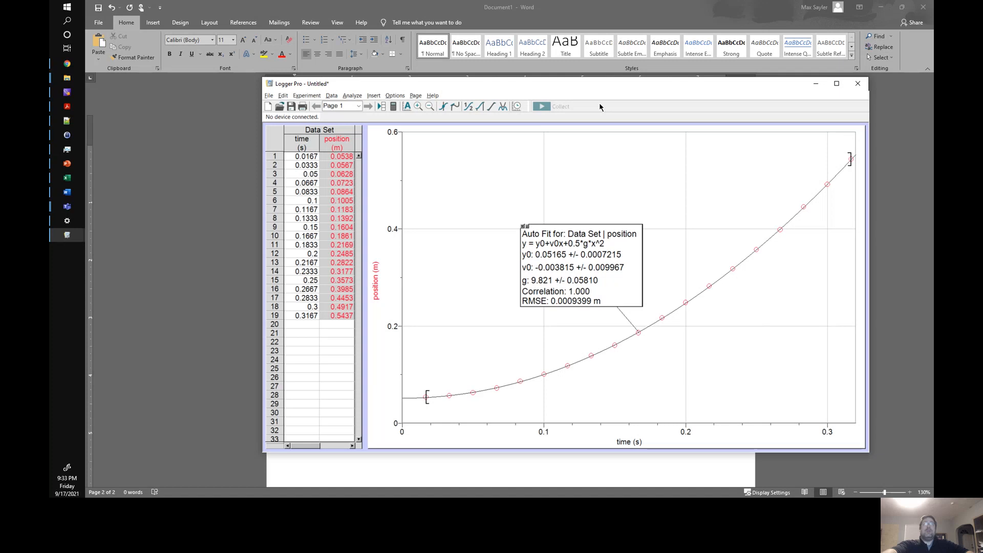
# Step: Switch to Word and paste the screenshot of the Logger Pro gravity fit below the data table
pyautogui.click(403, 3)
pyautogui.hotkey('ctrl', 'z')
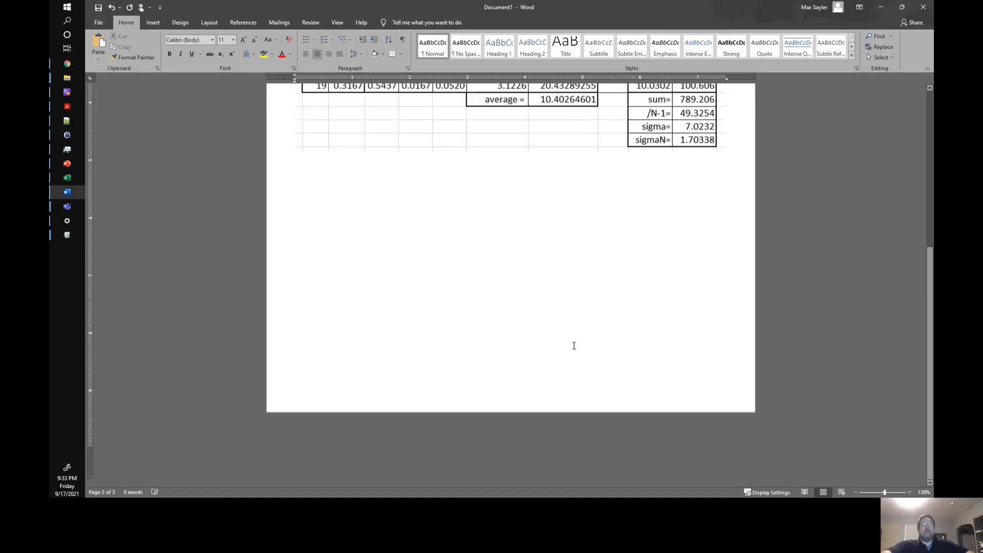
pyautogui.hotkey('ctrl', 'v')
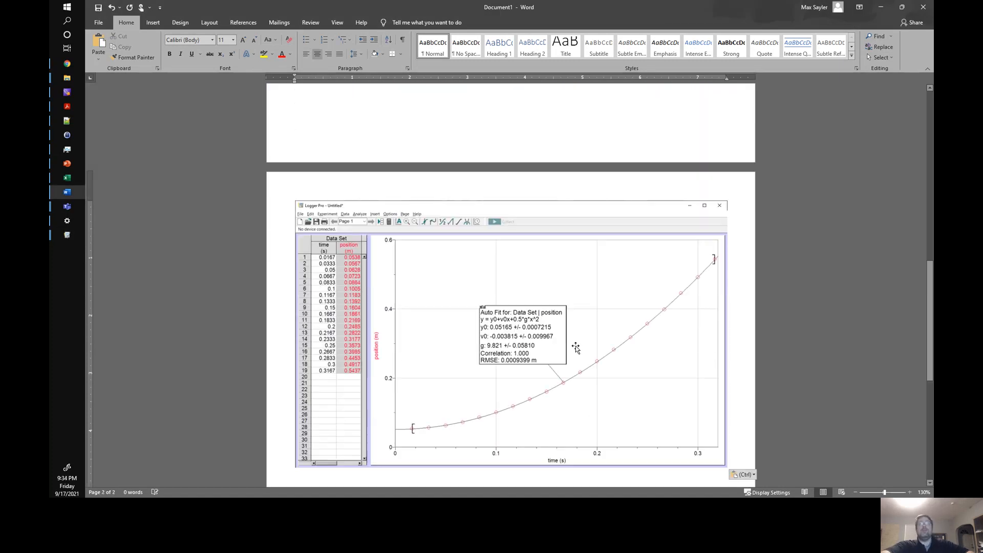
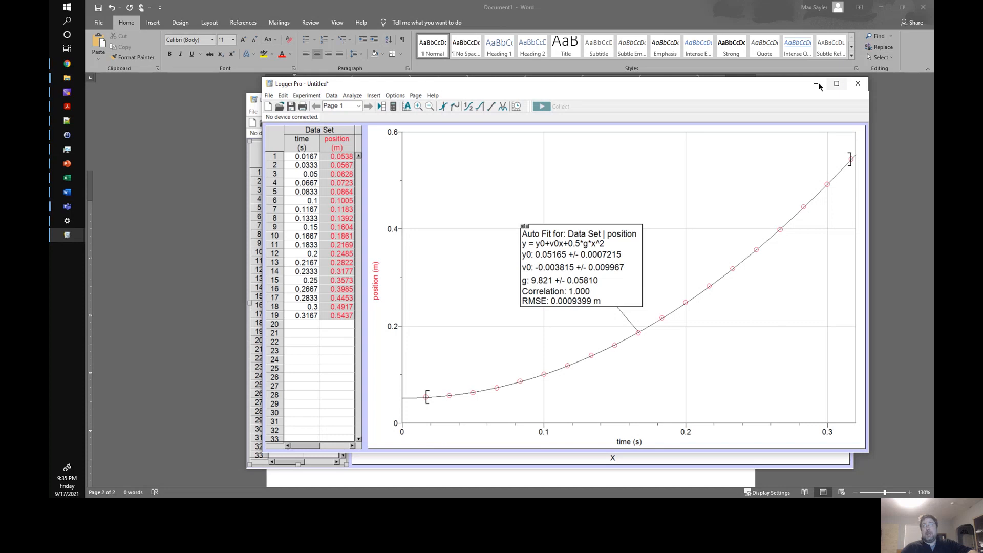
# Step: Copy the time values for all 19 dots from the Excel sheet into the X column of the empty Logger Pro file
pyautogui.click(816, 84)
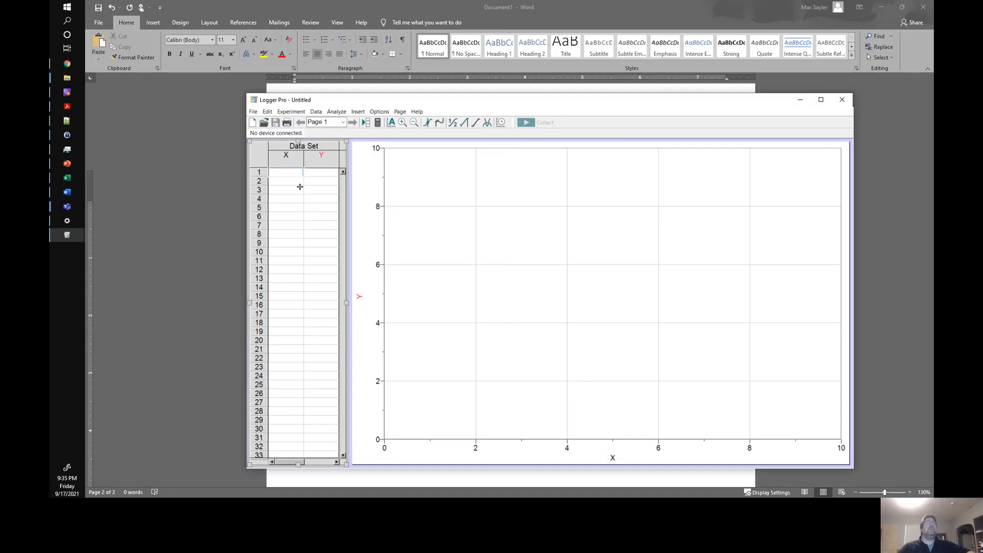
pyautogui.click(281, 244)
pyautogui.click(67, 178)
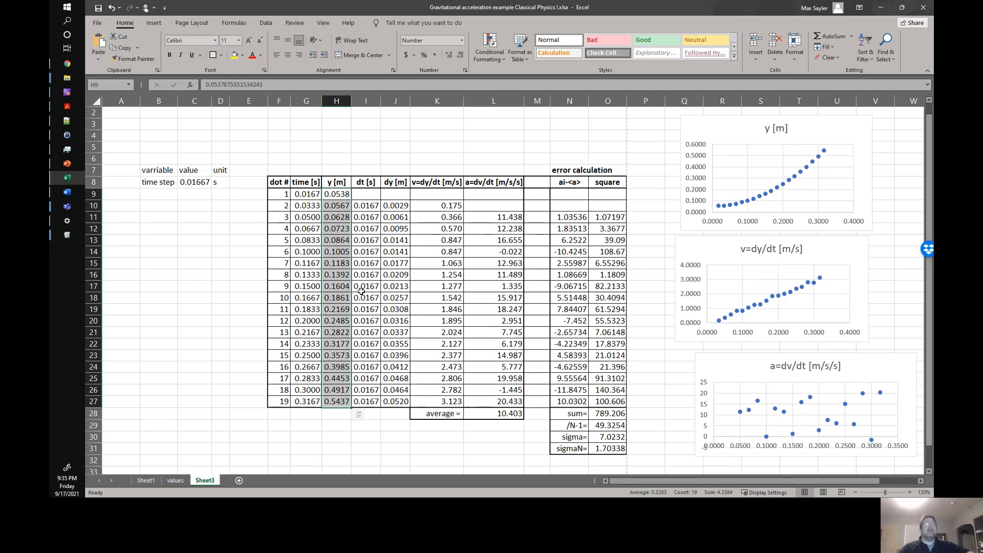
pyautogui.moveTo(307, 195); pyautogui.dragTo(311, 398)
pyautogui.hotkey('ctrl', 'c')
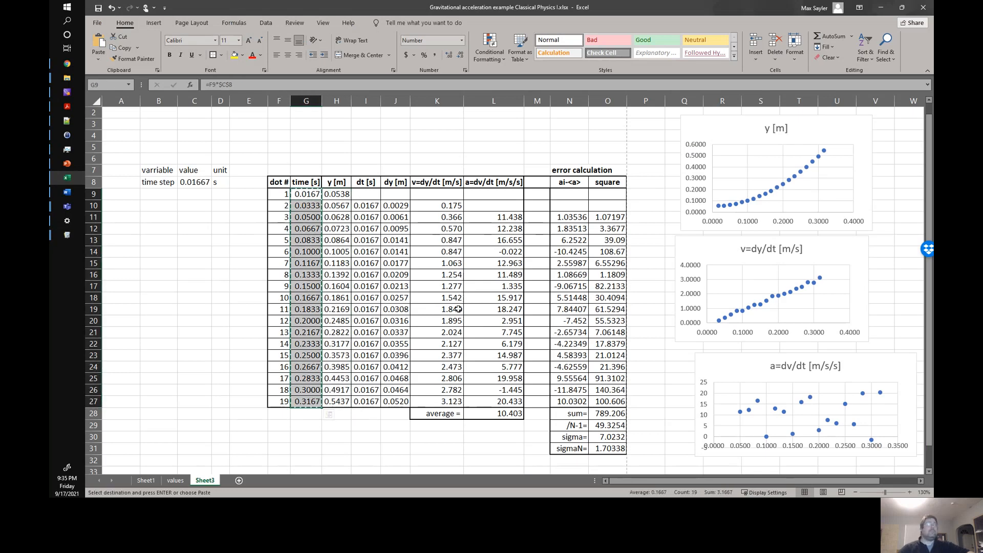
pyautogui.moveTo(67, 235)
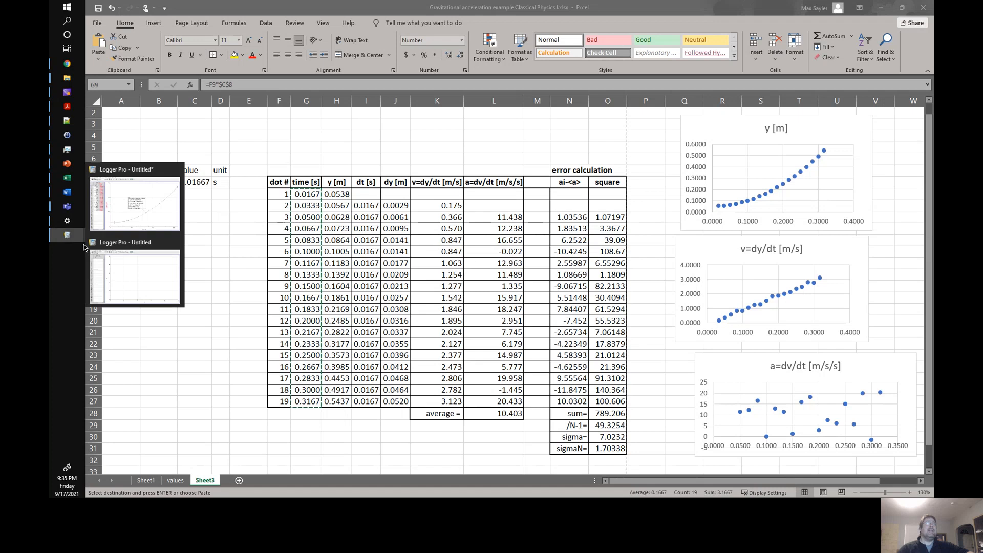
pyautogui.click(182, 263)
pyautogui.click(288, 175)
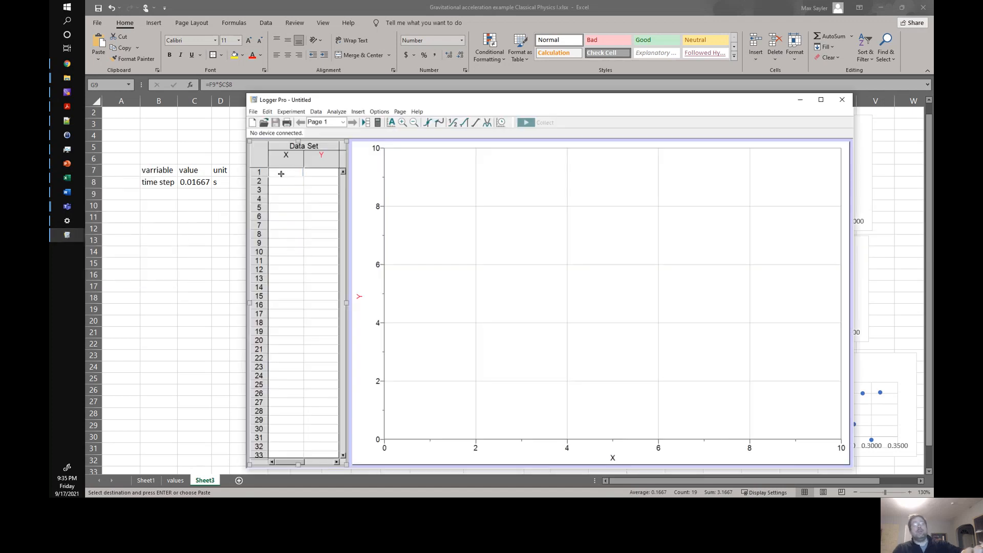
pyautogui.hotkey('ctrl', 'v')
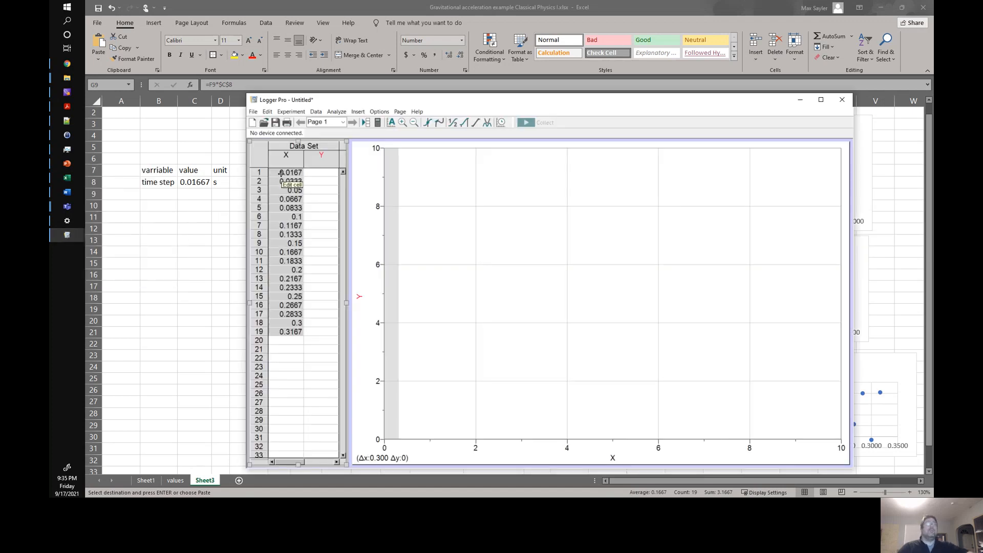
# Step: Copy Excel's v=dy/dt column, including its blank first row, into the Y column of the new Logger Pro data set
pyautogui.click(314, 220)
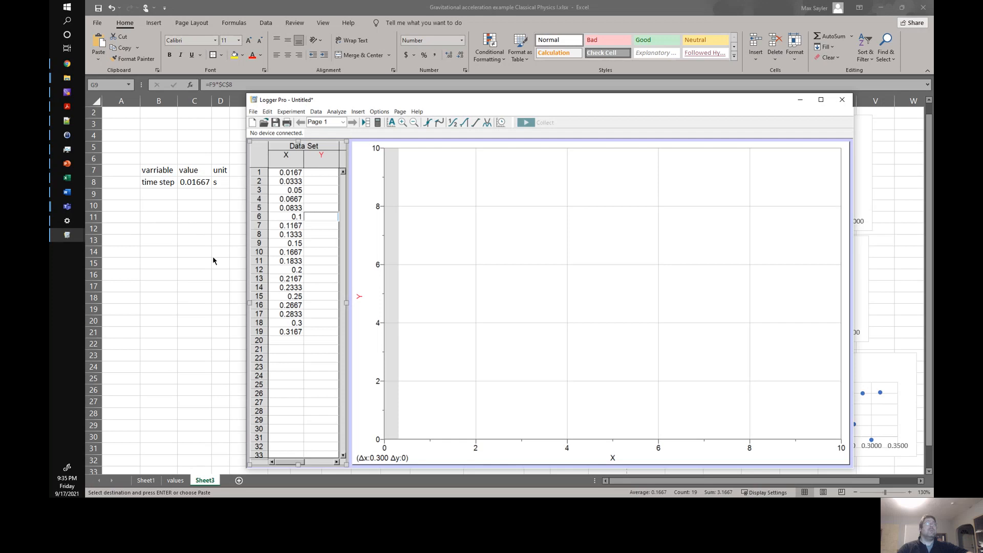
pyautogui.hotkey('alt', 'Tab')
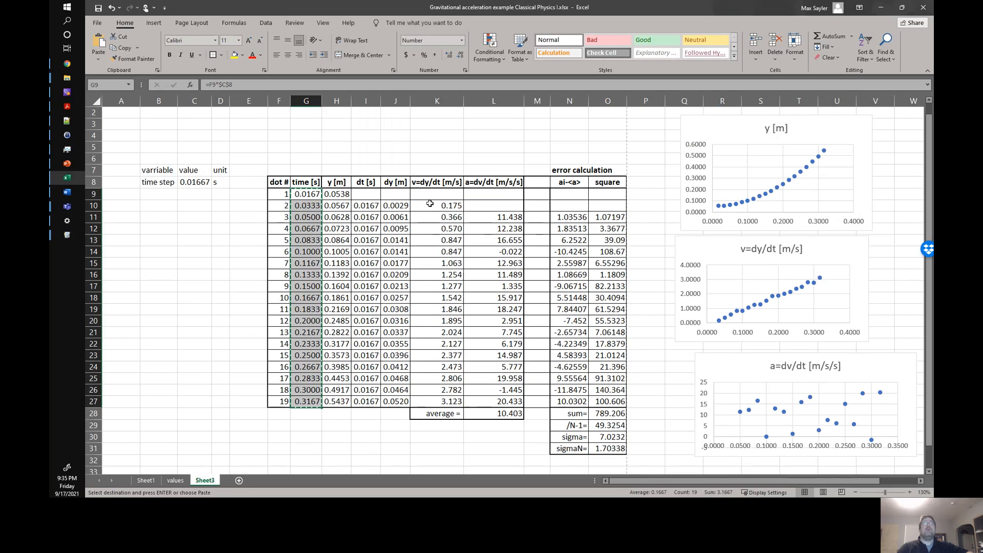
pyautogui.moveTo(430, 194); pyautogui.dragTo(426, 401)
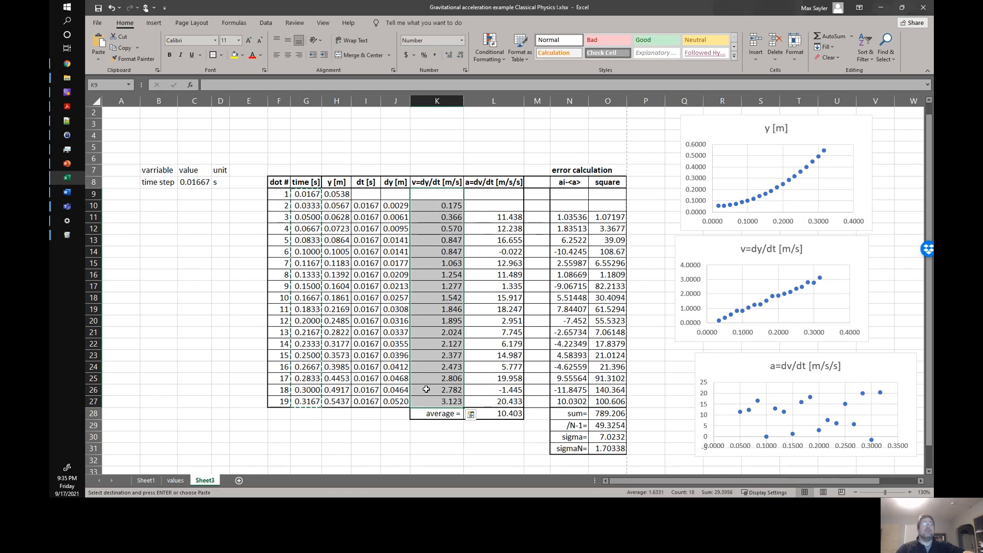
pyautogui.hotkey('ctrl', 'c')
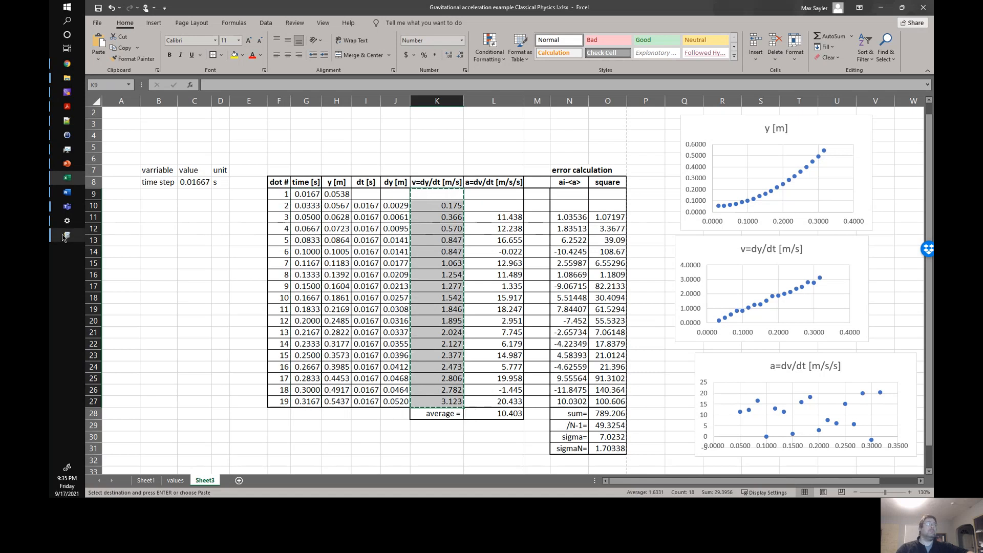
pyautogui.moveTo(64, 237)
pyautogui.click(125, 266)
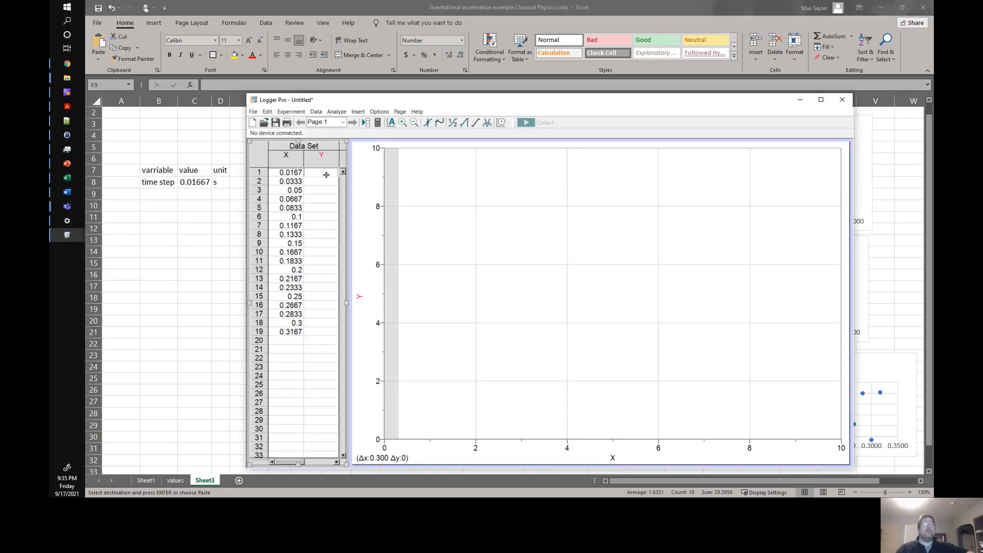
pyautogui.hotkey('ctrl', 'v')
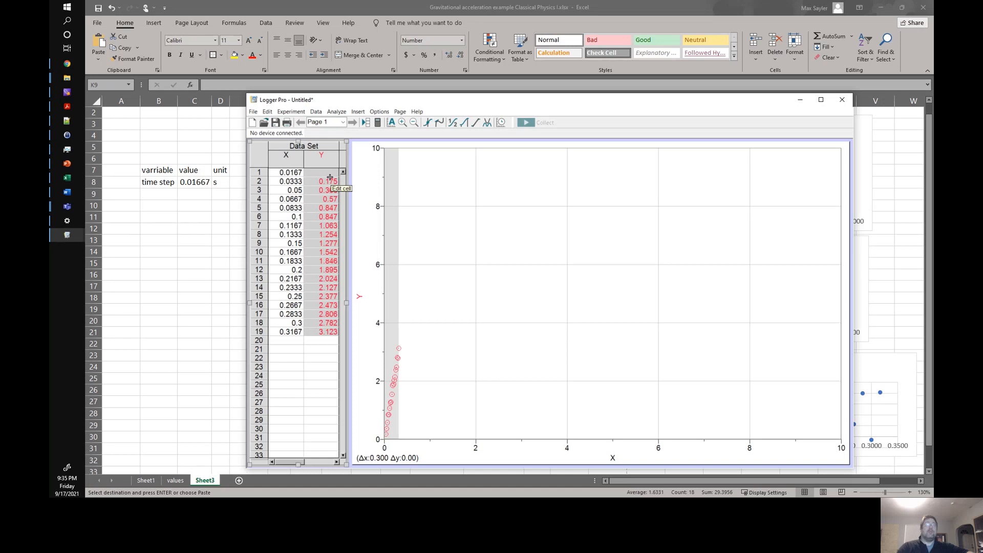
pyautogui.click(309, 384)
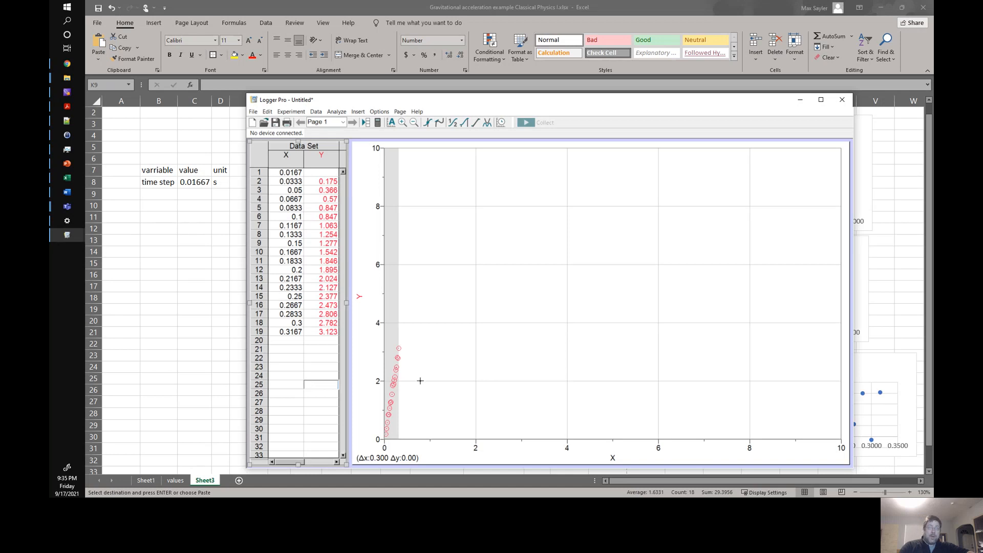
# Step: Autoscale the graph to the pasted data points
pyautogui.rightClick(388, 361)
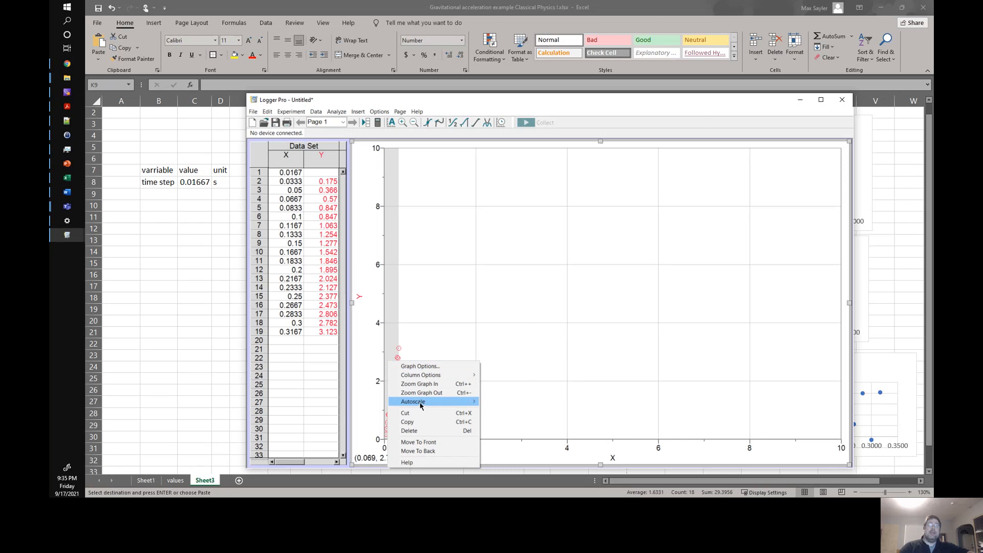
pyautogui.moveTo(451, 402)
pyautogui.click(512, 403)
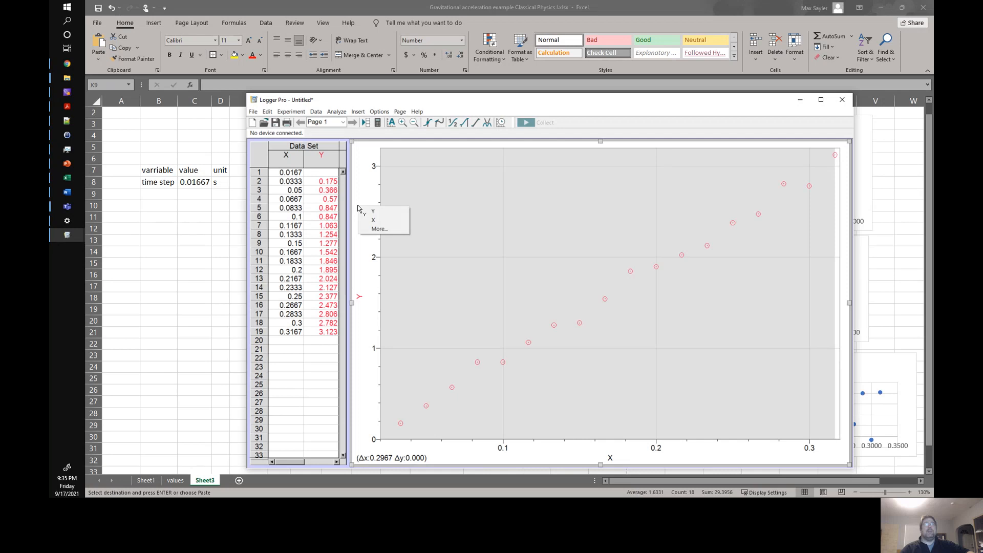
# Step: Name the X column time with units s, and the Y column velocity with units m/s
pyautogui.doubleClick(296, 161)
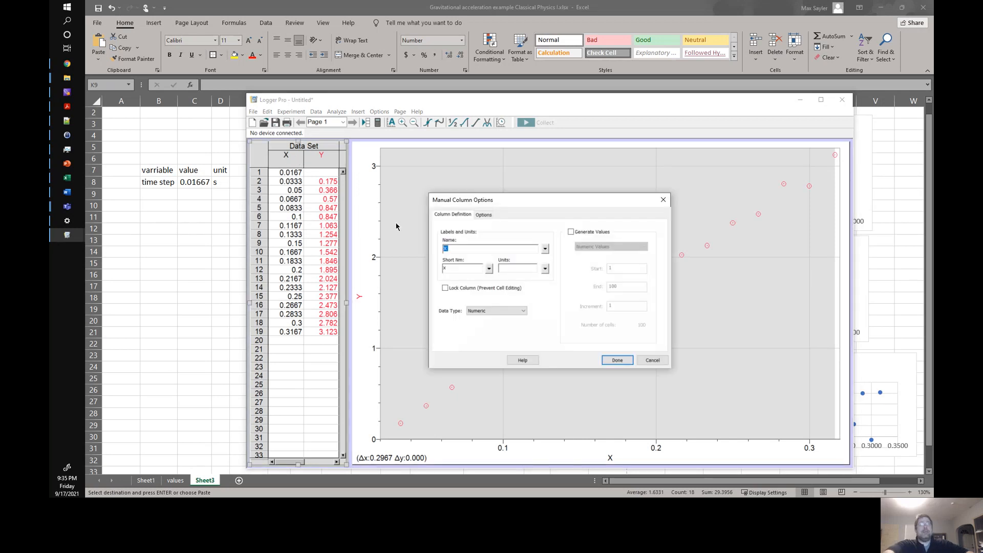
pyautogui.write('time')
pyautogui.click(617, 360)
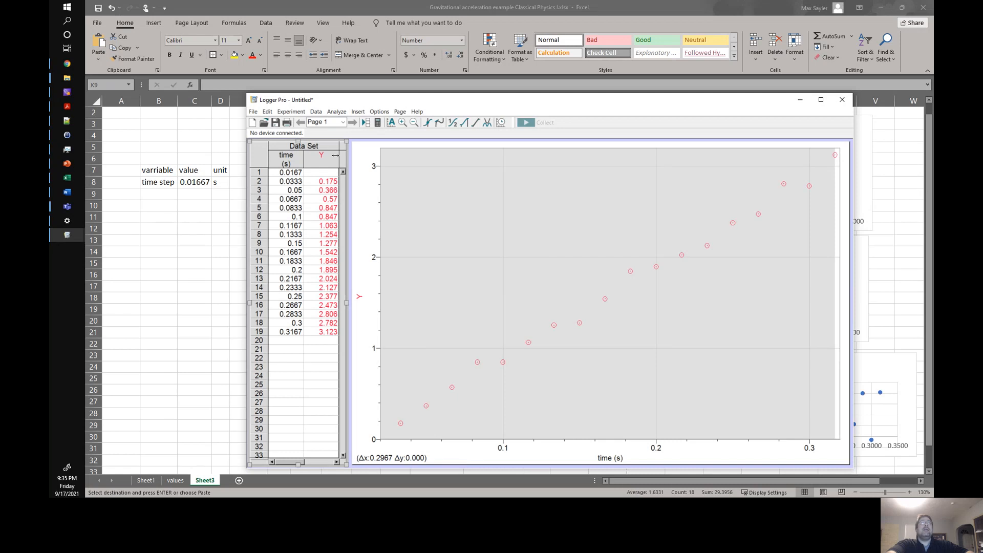
pyautogui.doubleClick(318, 157)
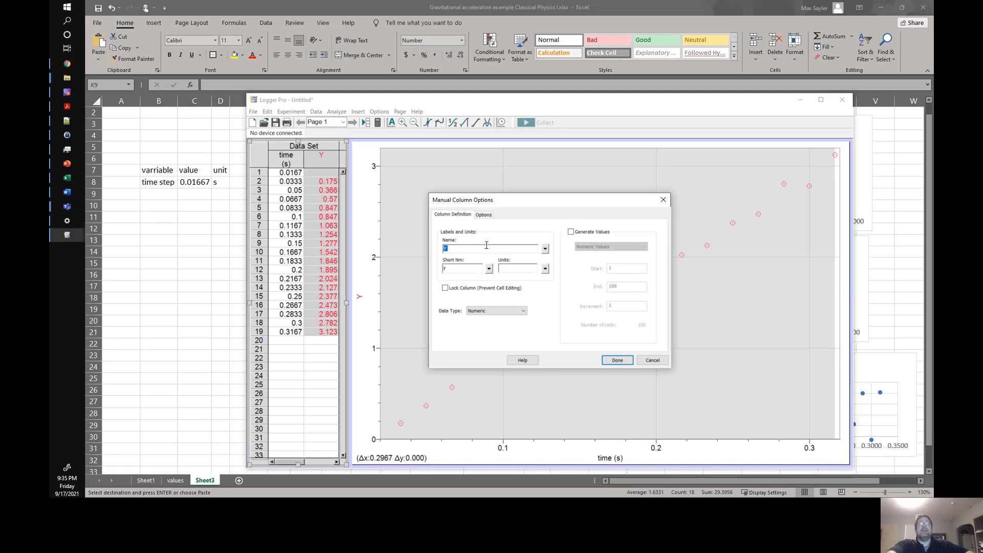
pyautogui.write('y')
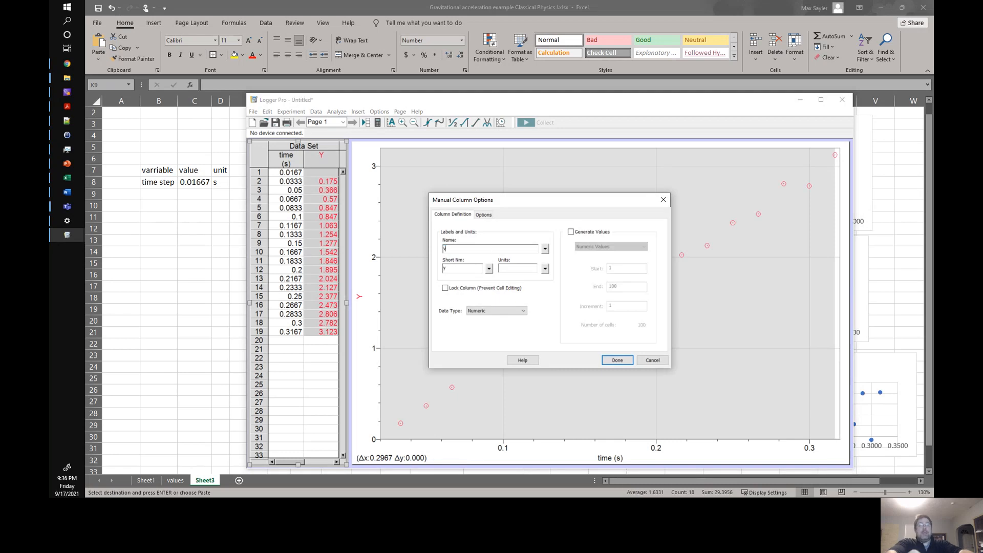
pyautogui.write('veocity')
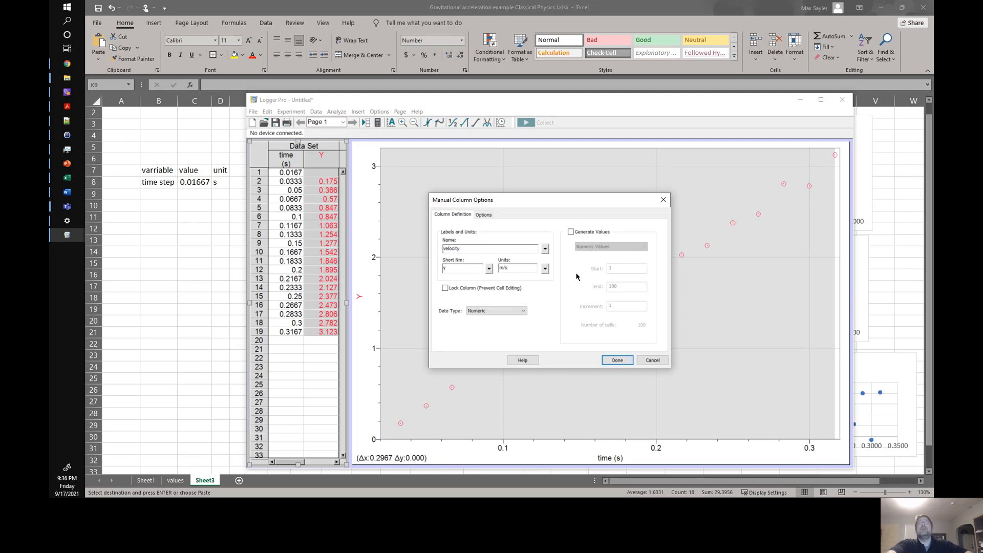
pyautogui.click(544, 270)
pyautogui.click(528, 290)
pyautogui.click(618, 360)
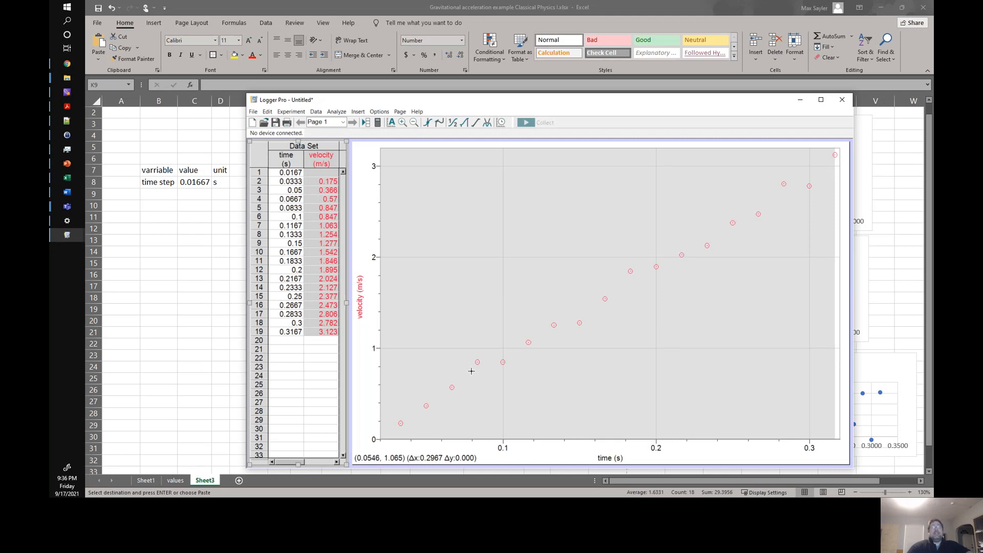
# Step: Fit the velocity data with the linear function mx+b and add the fit to the graph
pyautogui.click(570, 405)
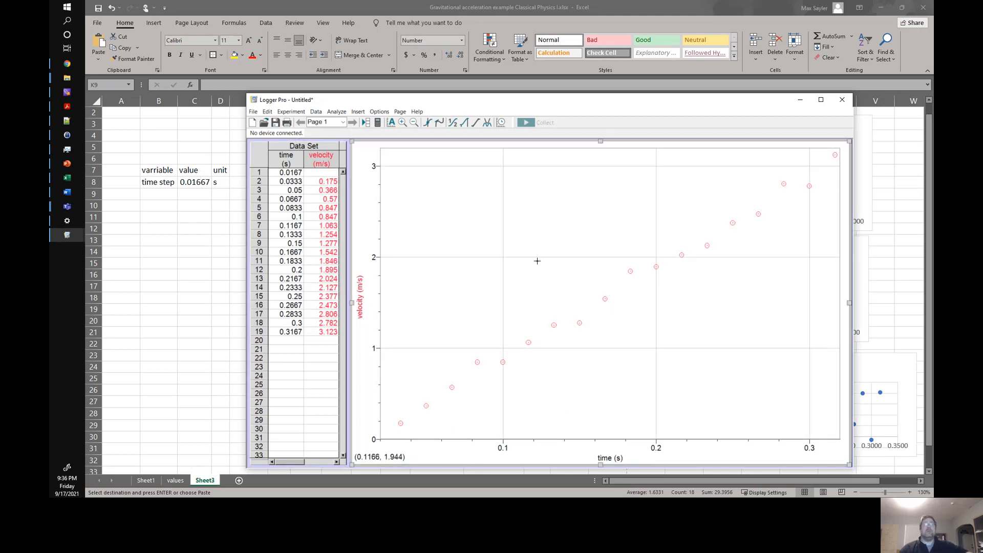
pyautogui.click(487, 123)
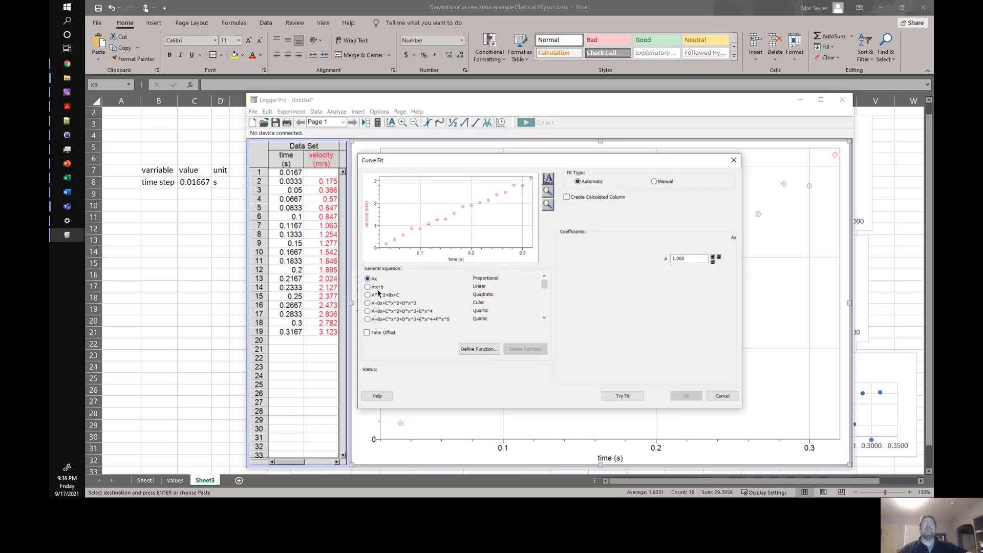
pyautogui.click(379, 289)
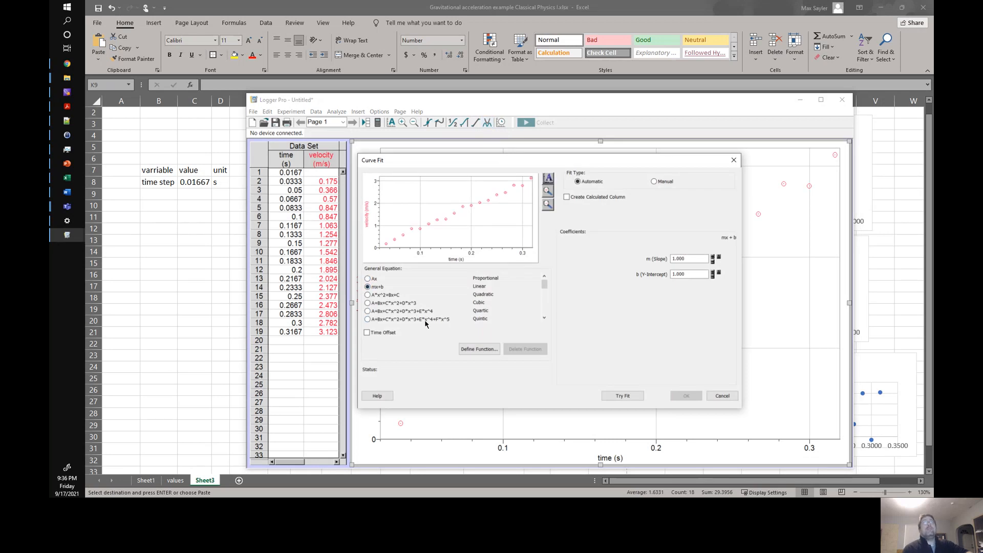
pyautogui.click(628, 396)
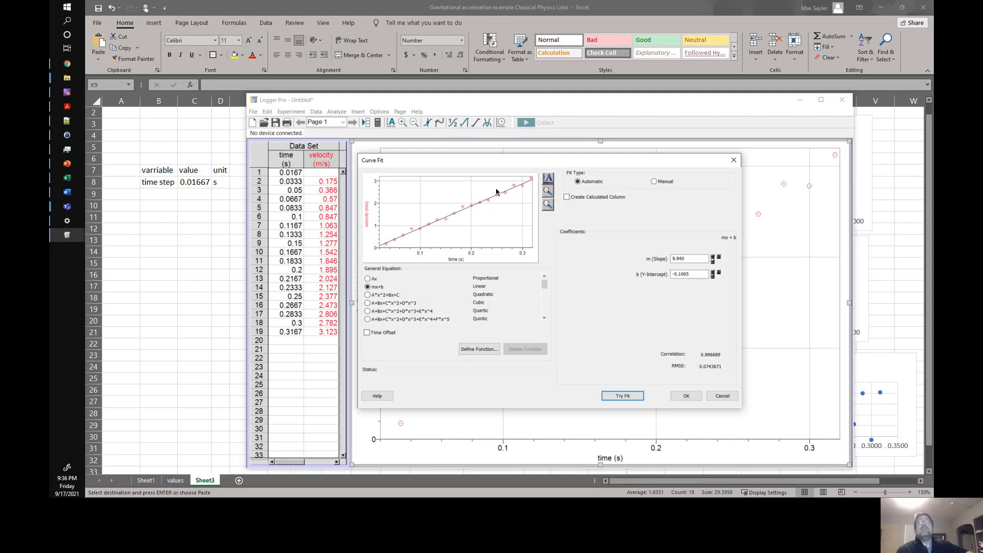
pyautogui.click(684, 397)
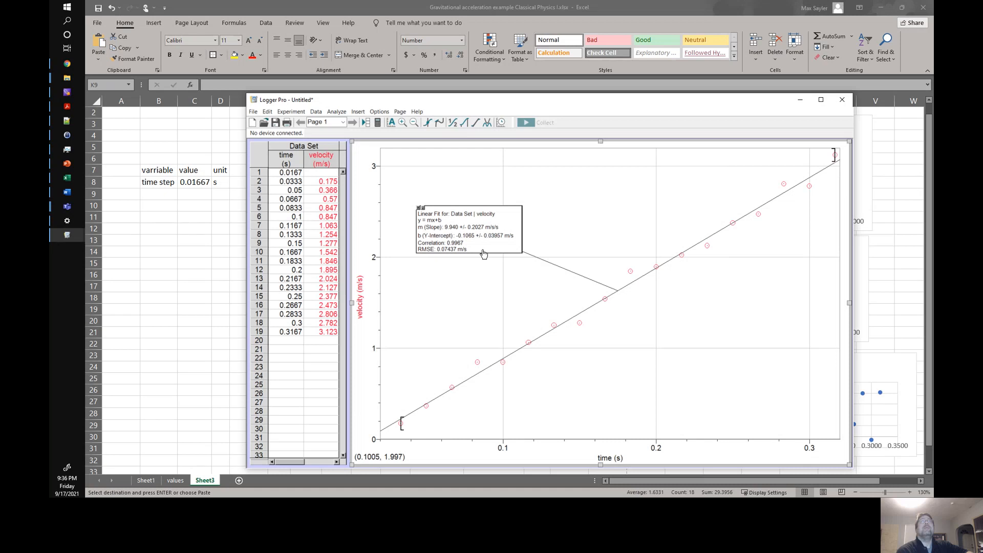
# Step: Enlarge the font of the linear fit results box and place the box in the empty area above the fit line
pyautogui.moveTo(483, 253)
pyautogui.mouseDown()
pyautogui.moveTo(506, 277)
pyautogui.moveTo(561, 279)
pyautogui.moveTo(538, 278)
pyautogui.mouseUp()
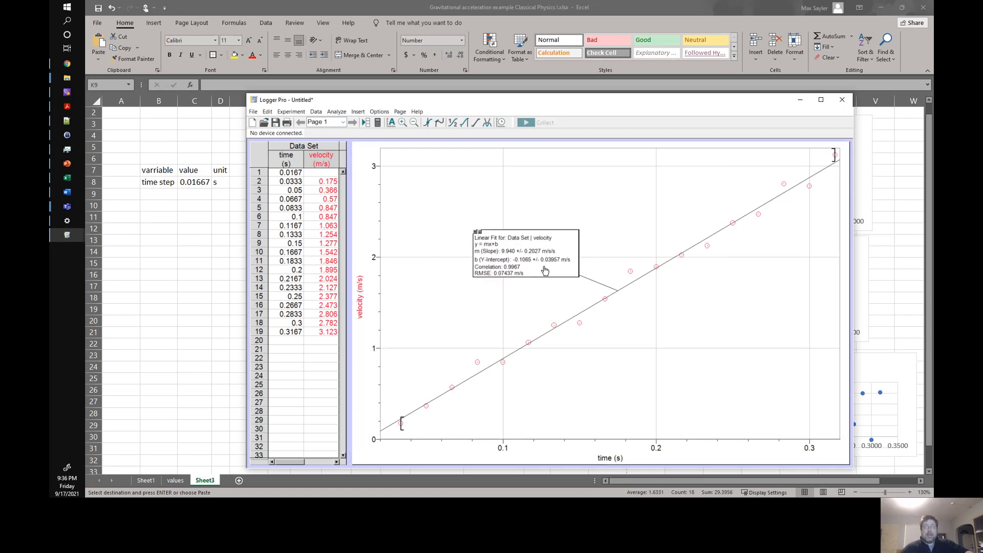
pyautogui.doubleClick(549, 274)
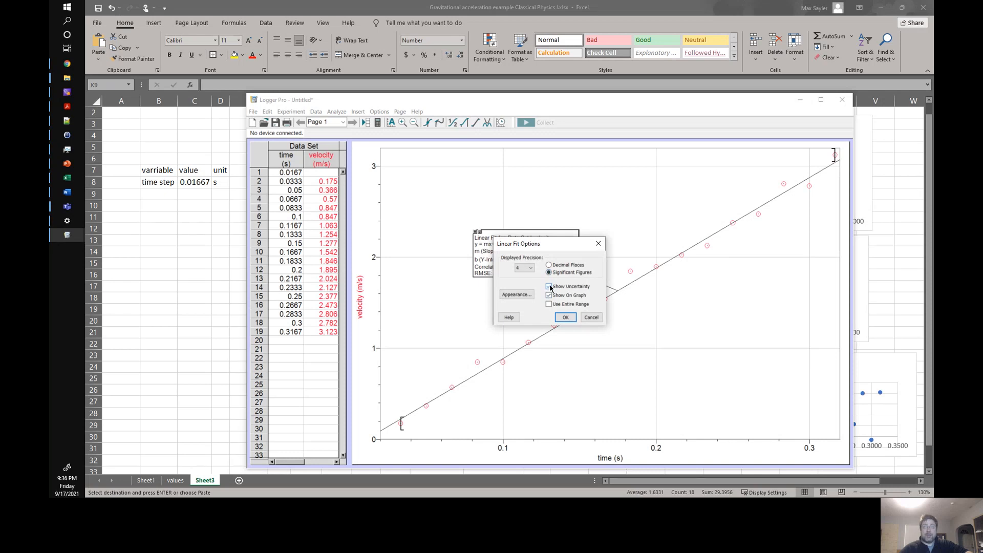
pyautogui.moveTo(543, 249); pyautogui.dragTo(611, 220)
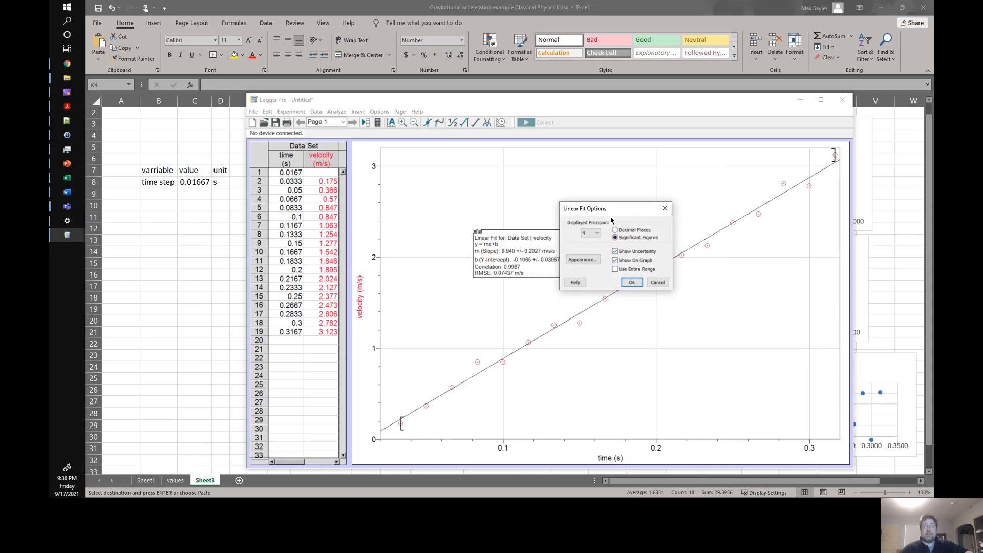
pyautogui.click(597, 263)
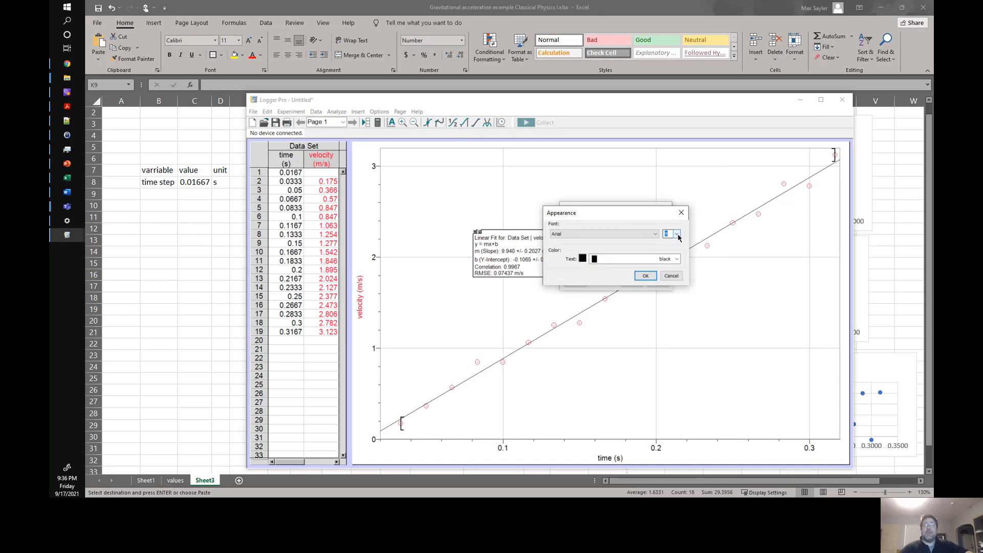
pyautogui.click(677, 234)
pyautogui.click(672, 270)
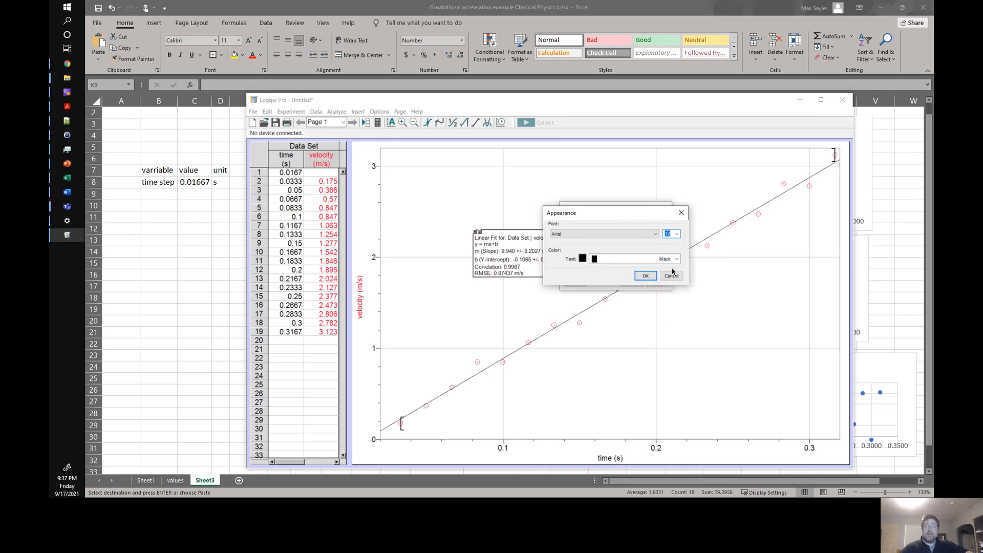
pyautogui.click(678, 234)
pyautogui.click(671, 270)
pyautogui.click(646, 277)
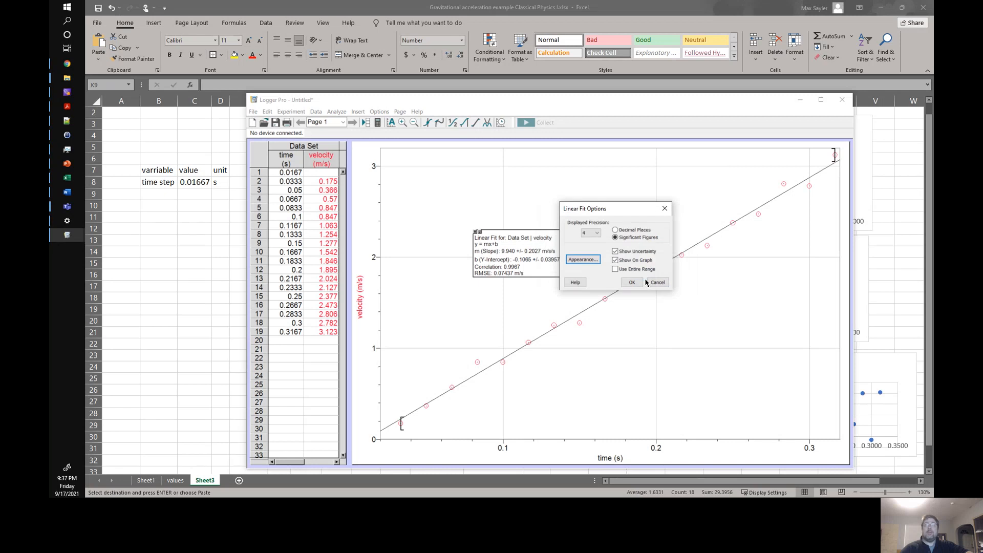
pyautogui.click(632, 282)
pyautogui.moveTo(612, 259); pyautogui.dragTo(564, 232)
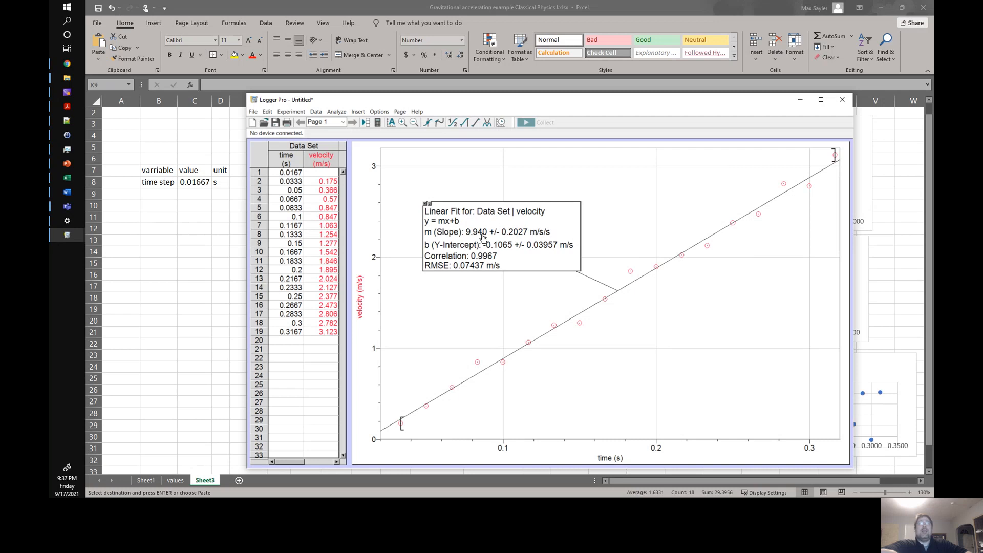
pyautogui.moveTo(532, 267); pyautogui.dragTo(546, 268)
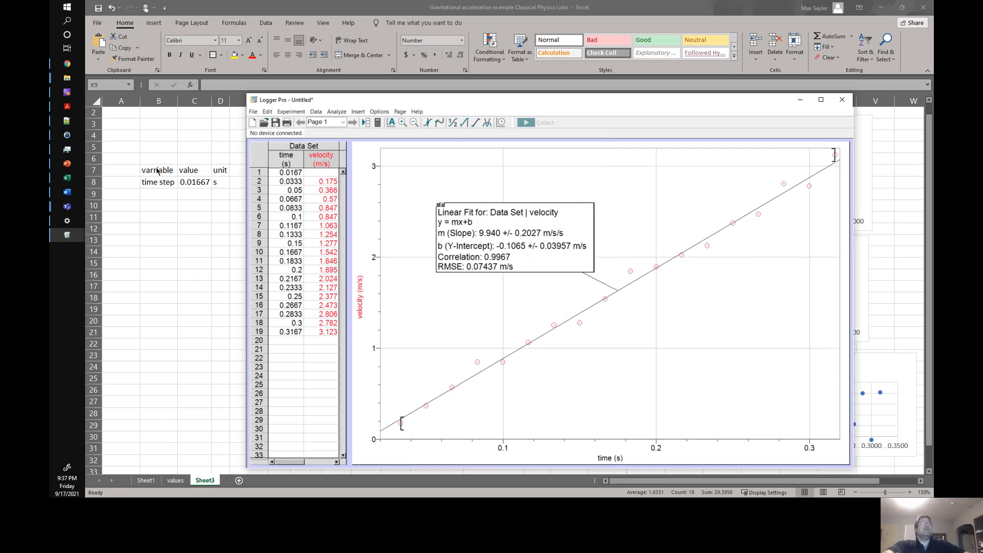
# Step: Switch to Word, paste the Logger Pro window screenshot below the position graph, and crop it to just the velocity graph
pyautogui.click(67, 192)
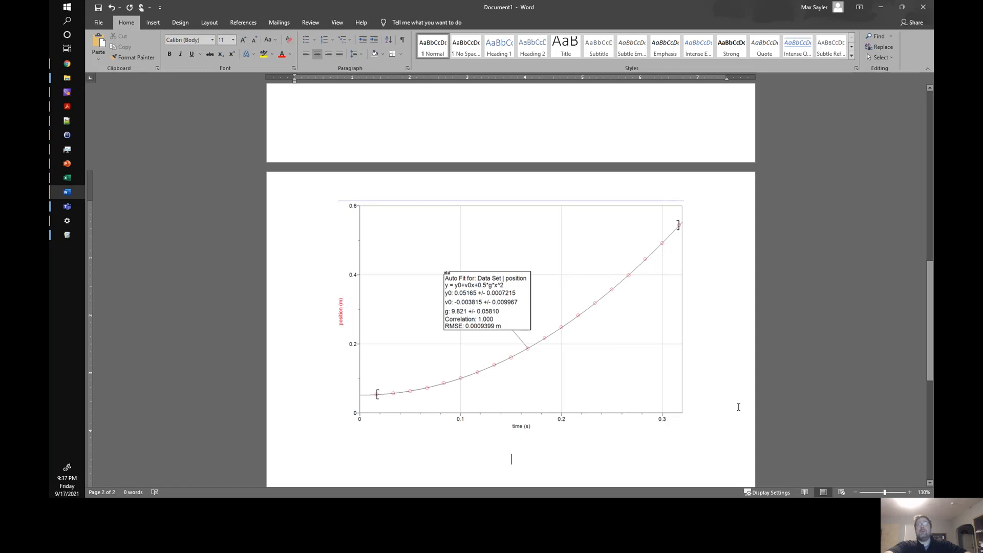
pyautogui.hotkey('ctrl', 'v')
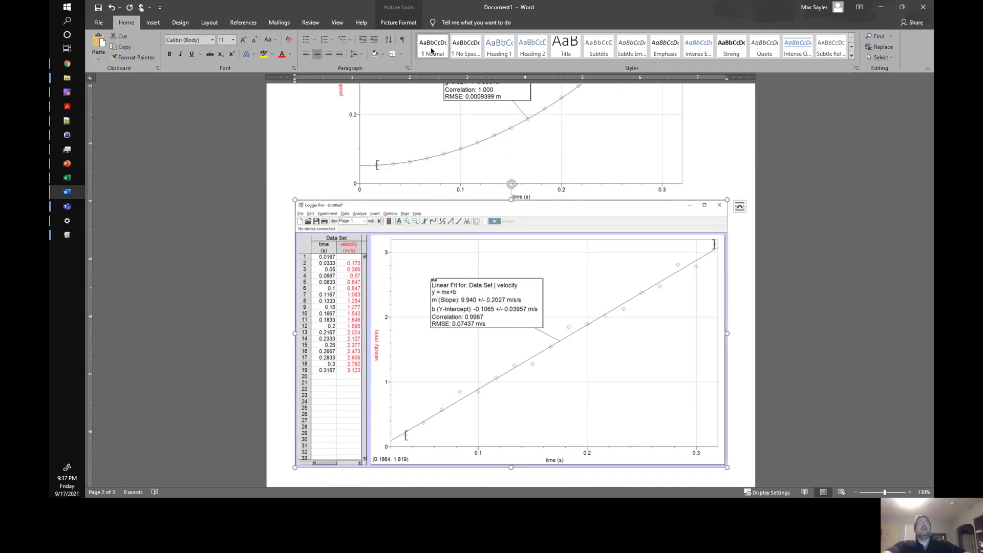
pyautogui.click(398, 22)
pyautogui.click(844, 45)
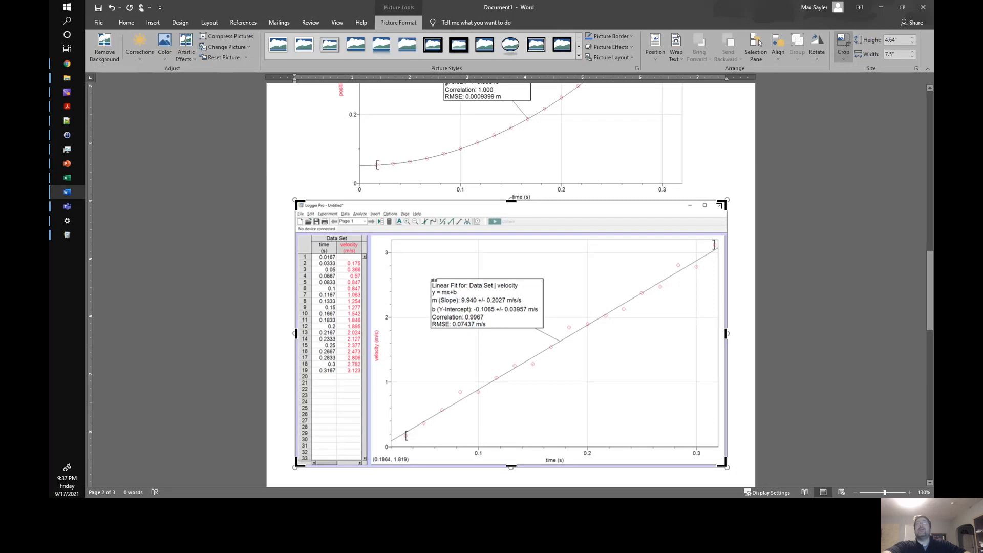
pyautogui.moveTo(721, 204); pyautogui.dragTo(721, 236)
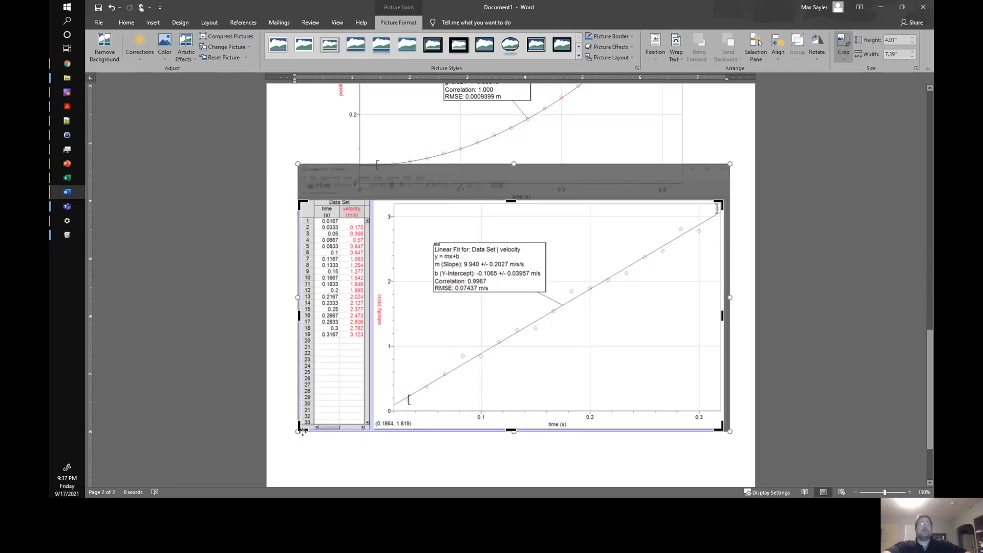
pyautogui.moveTo(301, 429); pyautogui.dragTo(376, 429)
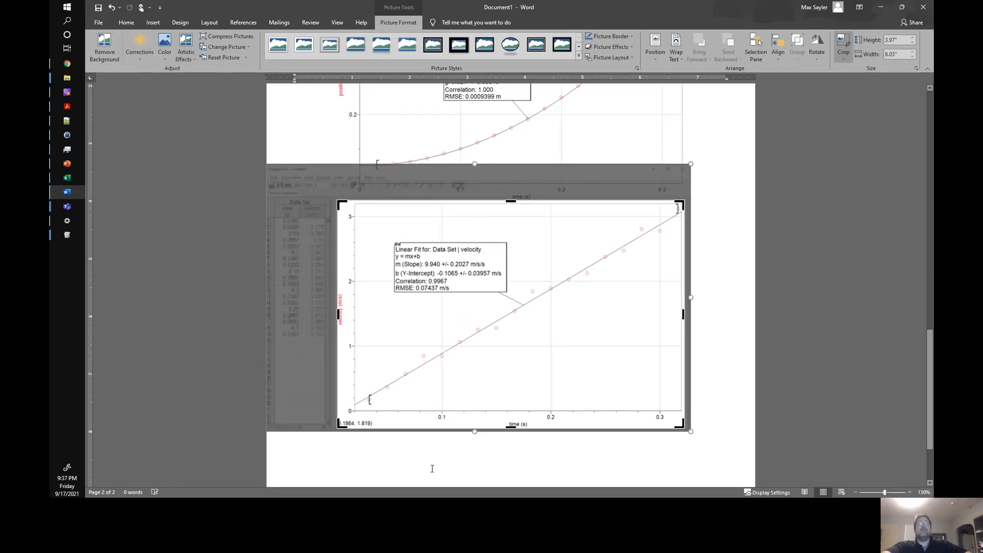
pyautogui.click(419, 457)
pyautogui.click(538, 320)
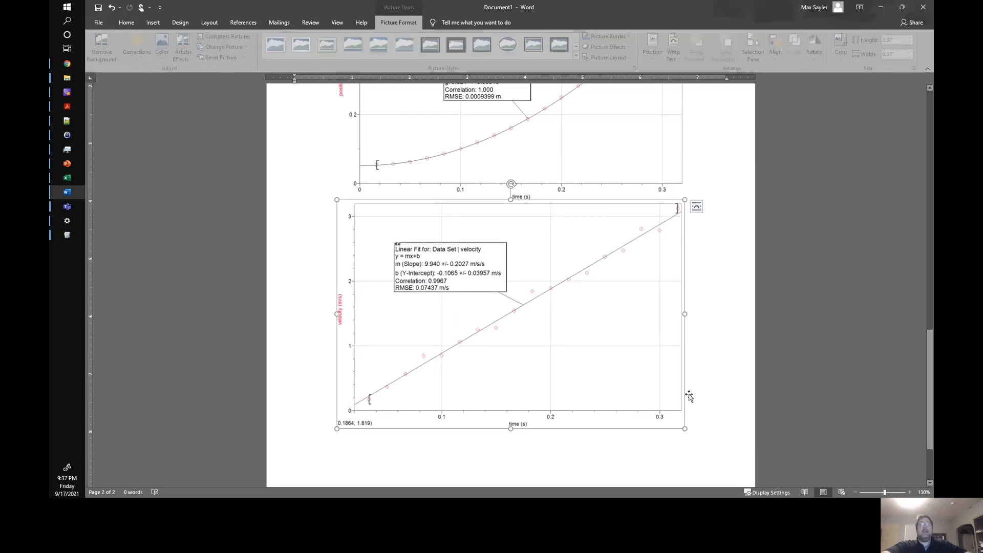
pyautogui.click(735, 424)
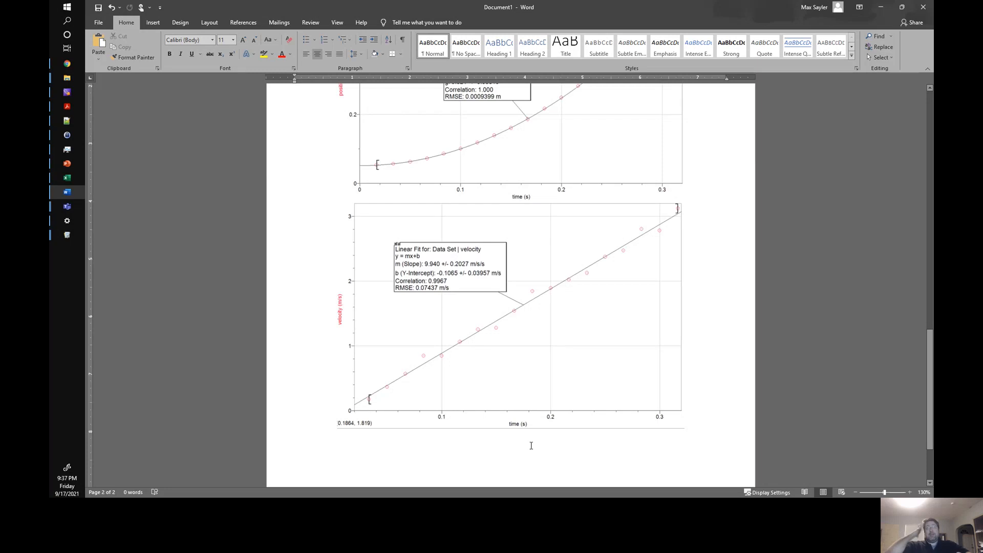
pyautogui.scroll(1, 531, 446)
pyautogui.scroll(1, 531, 448)
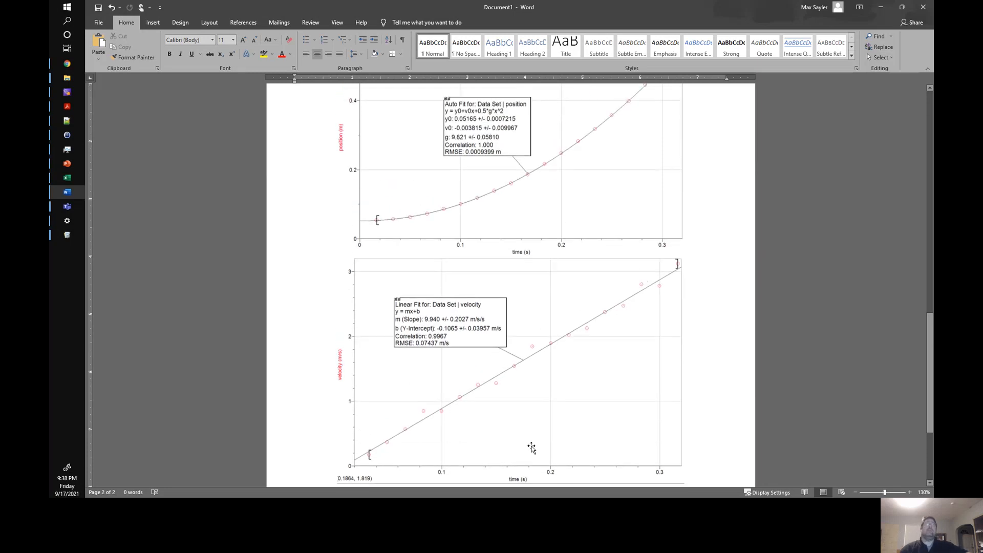